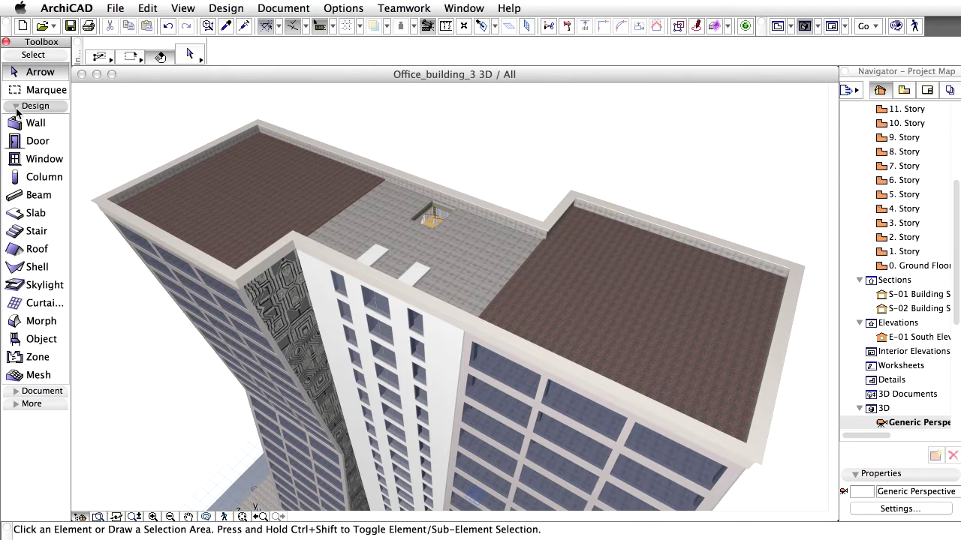
# Reduce the default curtain wall scheme to one primary and one secondary grid line, with the remaining cell set to the Main panel class.
pyautogui.doubleClick(47, 303)
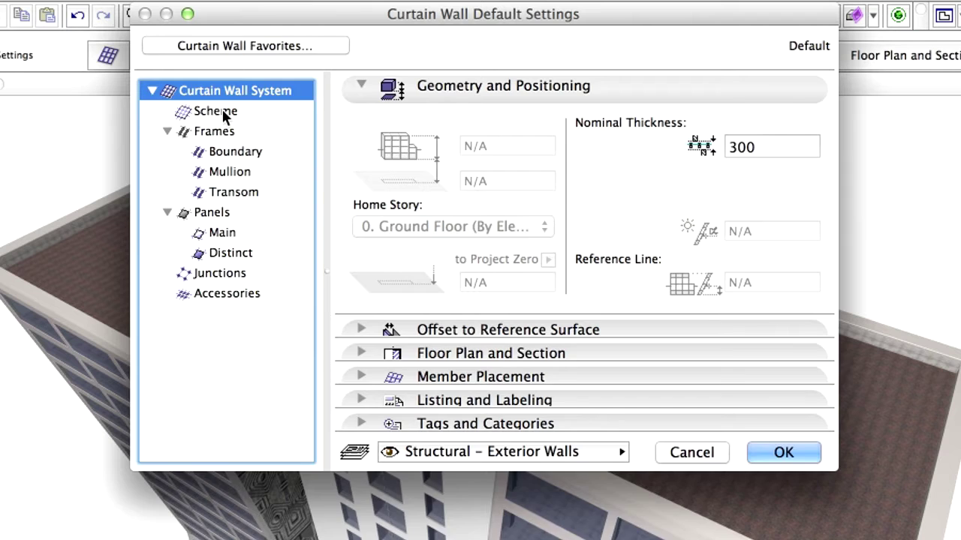
pyautogui.click(270, 94)
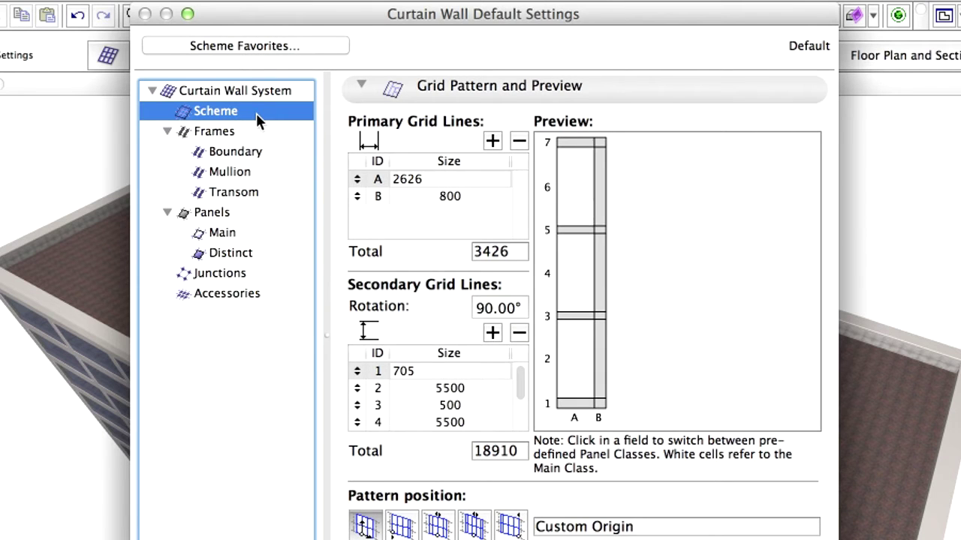
pyautogui.click(520, 143)
pyautogui.click(519, 335)
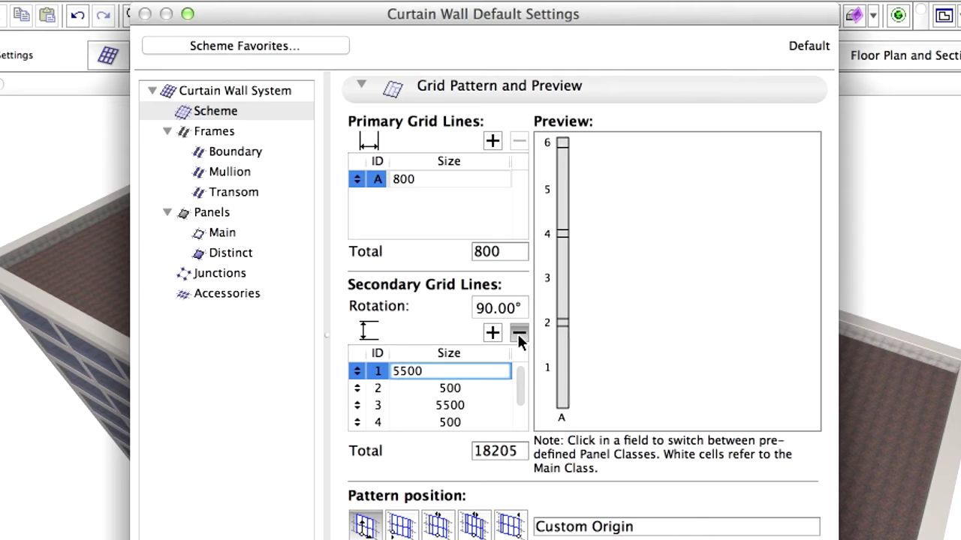
pyautogui.click(519, 335)
pyautogui.click(519, 335)
pyautogui.click(519, 334)
pyautogui.click(518, 335)
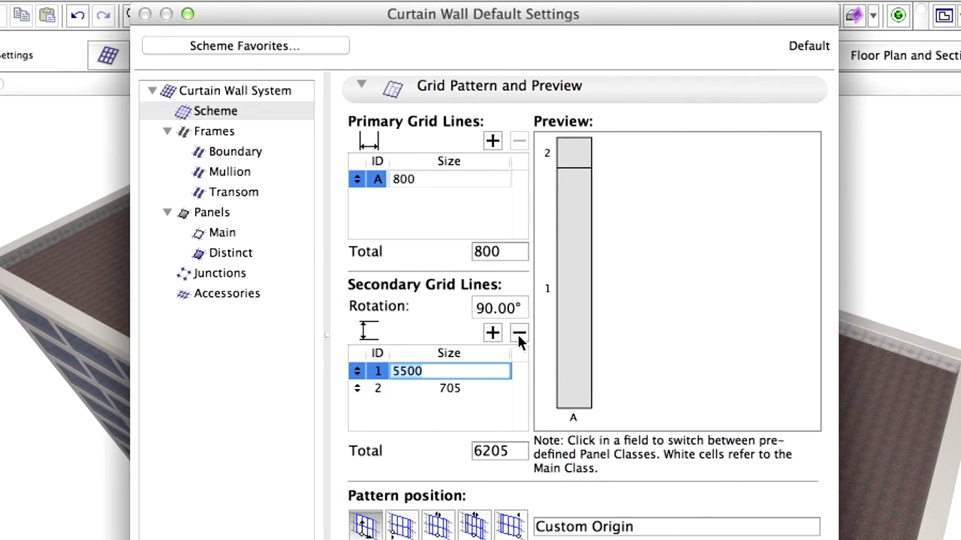
pyautogui.click(519, 335)
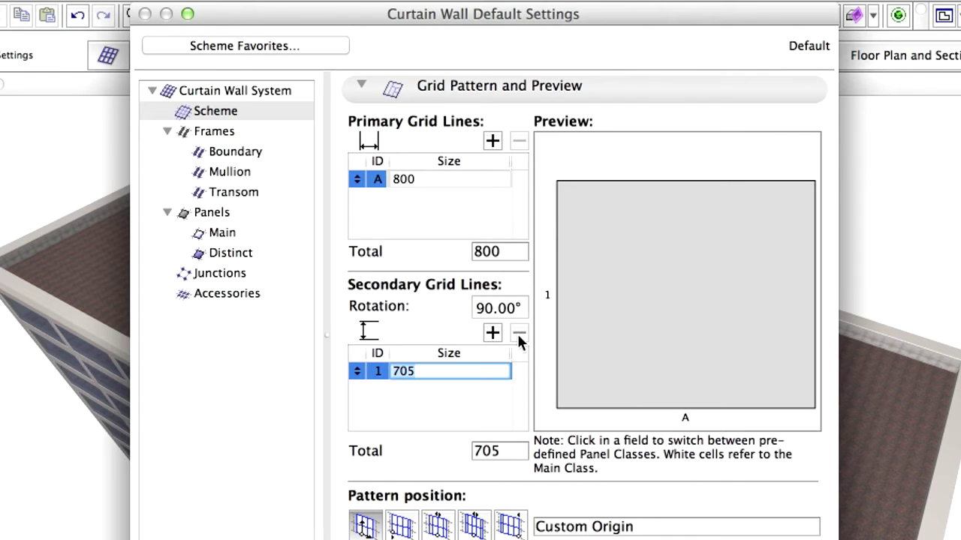
pyautogui.click(600, 275)
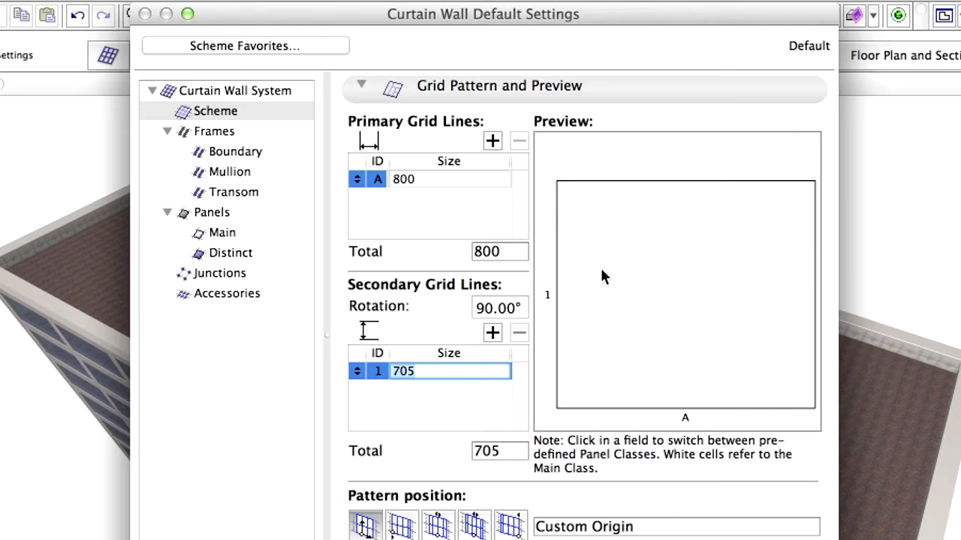
# Set the scheme's primary grid line size to 1000 and its secondary grid line size to 2400.
pyautogui.click(457, 178)
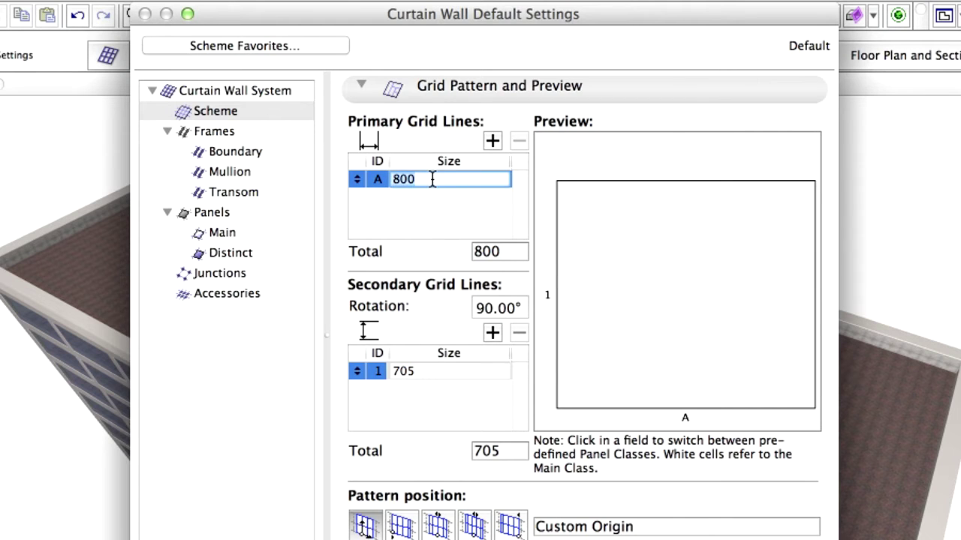
pyautogui.write('1000')
pyautogui.press('Return')
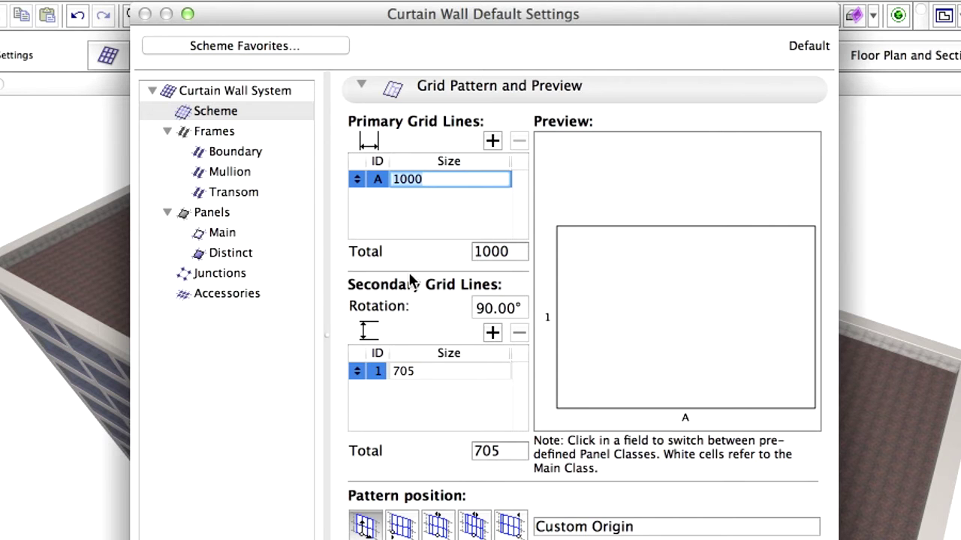
pyautogui.click(420, 371)
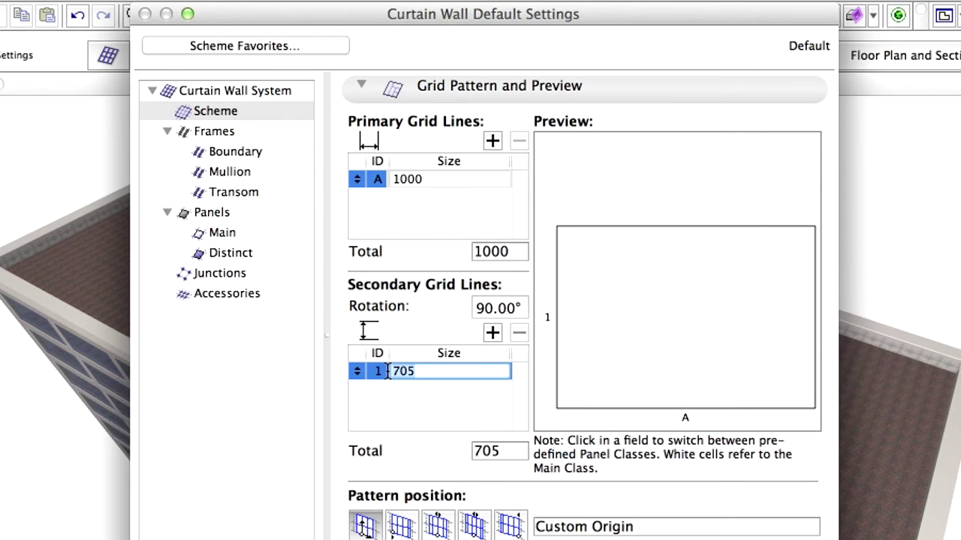
pyautogui.click(431, 371)
pyautogui.write('2400')
pyautogui.press('Return')
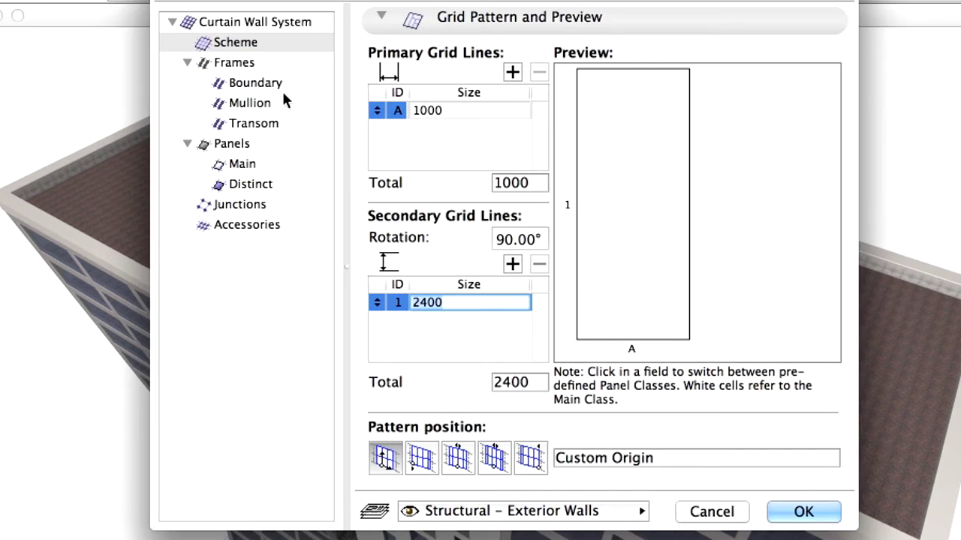
# Set the boundary frame type to Generic with dimensions a 50, b 75 and h 50.
pyautogui.click(274, 82)
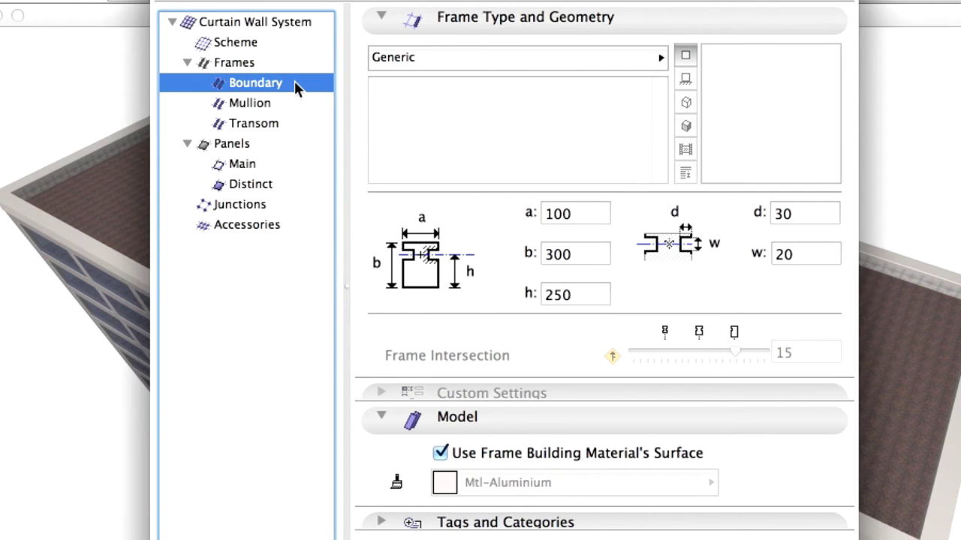
pyautogui.click(485, 57)
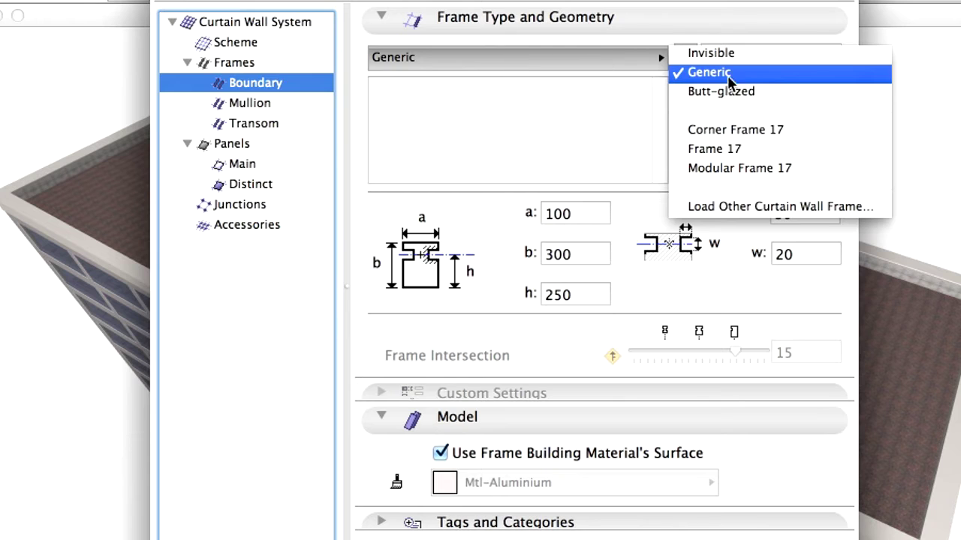
pyautogui.click(780, 75)
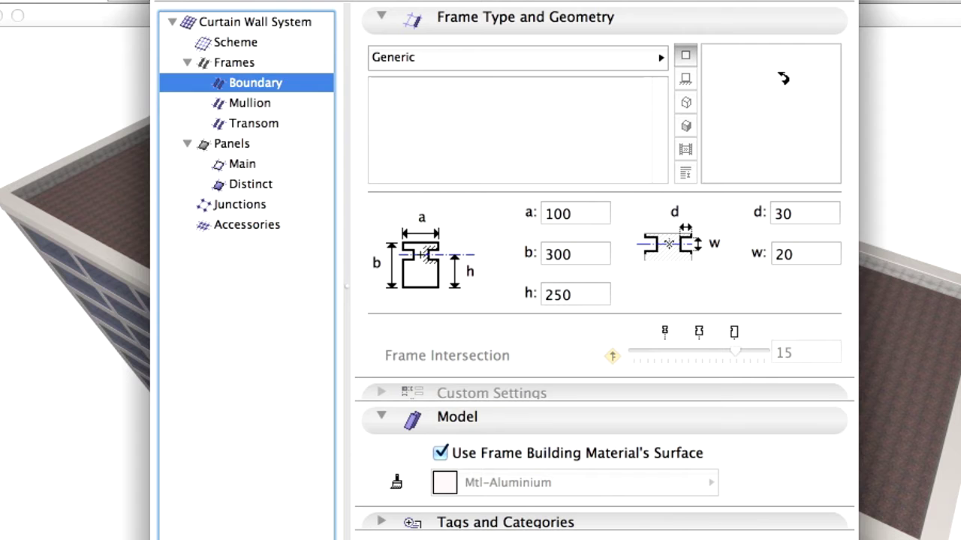
pyautogui.click(561, 214)
pyautogui.doubleClick(562, 214)
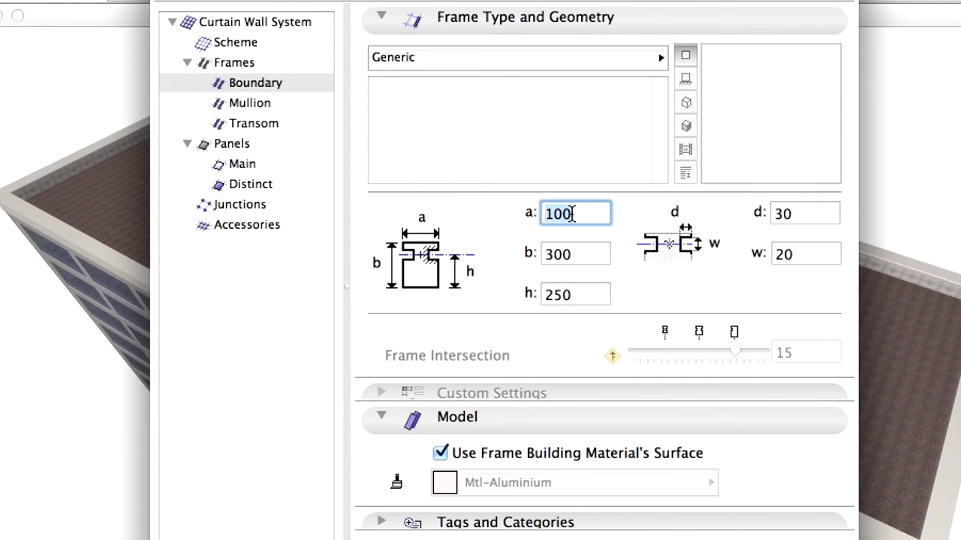
pyautogui.write('50')
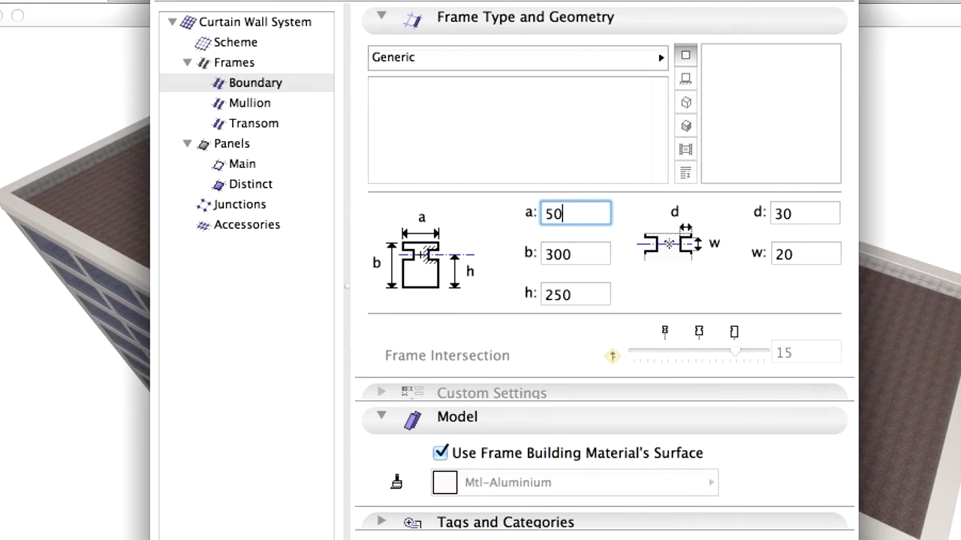
pyautogui.doubleClick(556, 253)
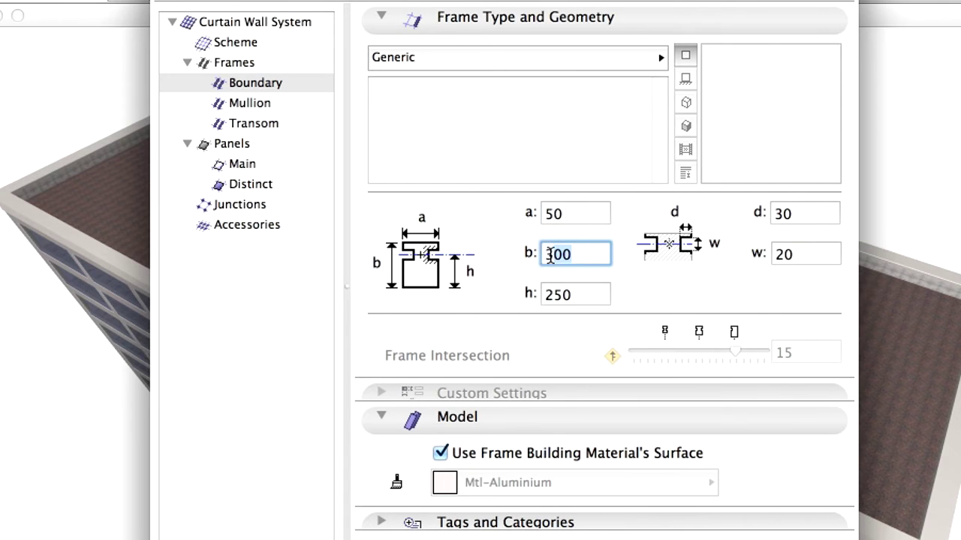
pyautogui.write('75')
pyautogui.doubleClick(586, 294)
pyautogui.write('50')
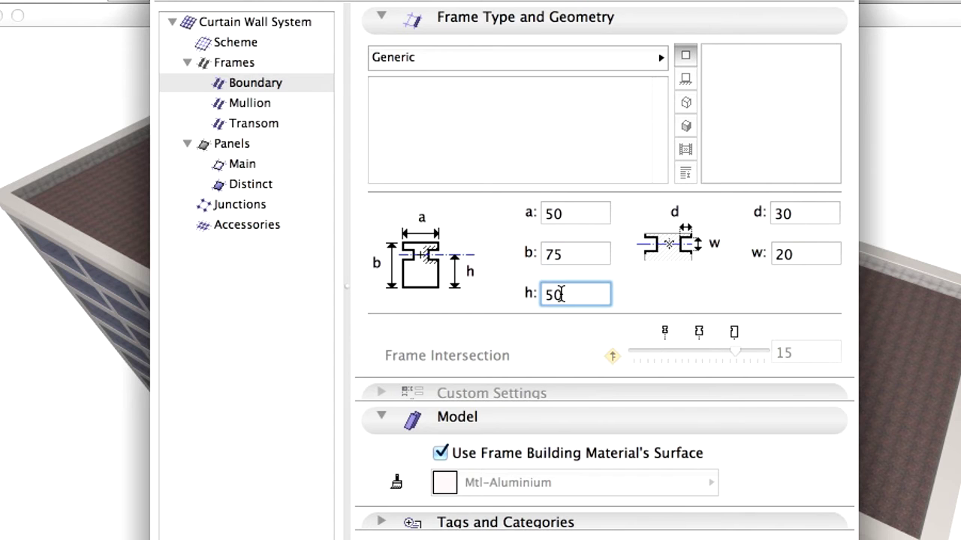
pyautogui.doubleClick(583, 293)
pyautogui.click(584, 293)
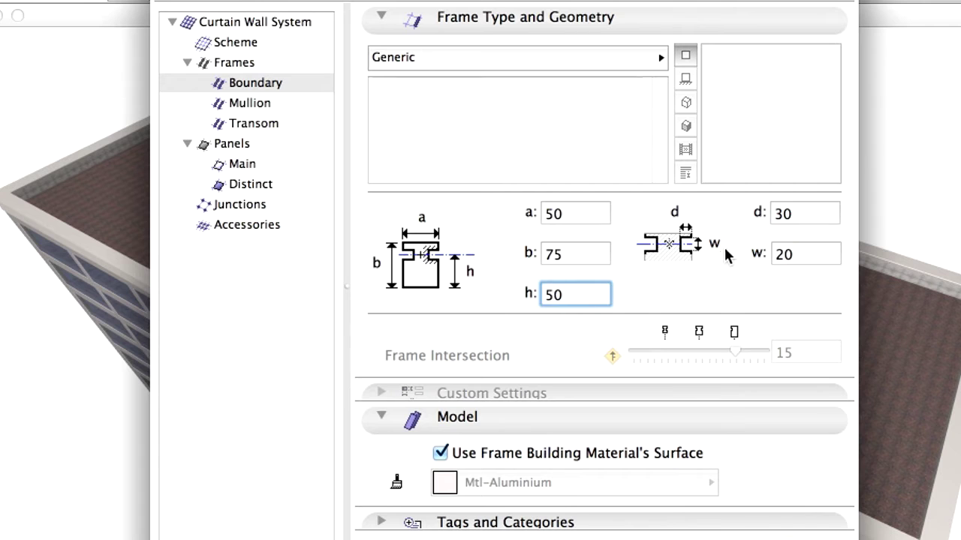
# Set the boundary frame's d to 10 and w to 20, and copy its settings to all frame classes.
pyautogui.doubleClick(785, 215)
pyautogui.write('10')
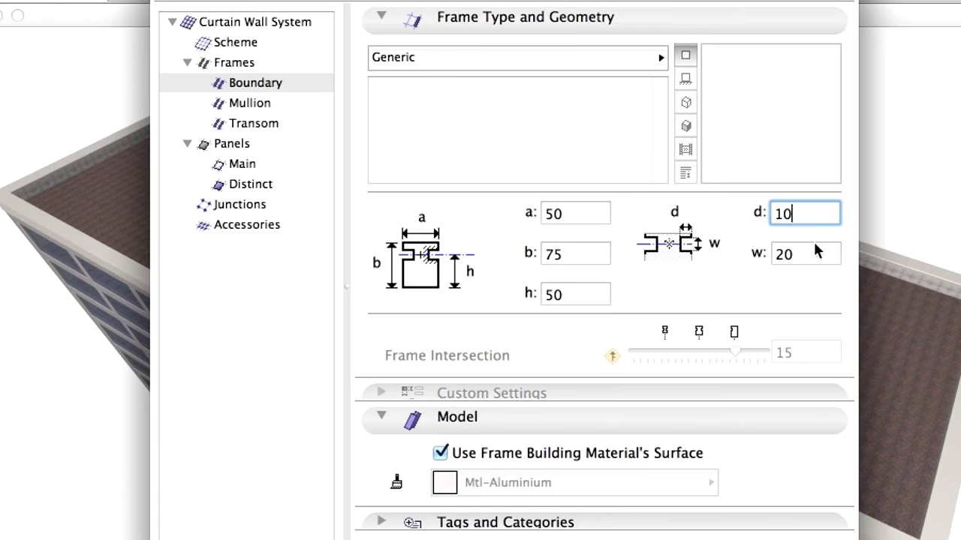
pyautogui.doubleClick(776, 259)
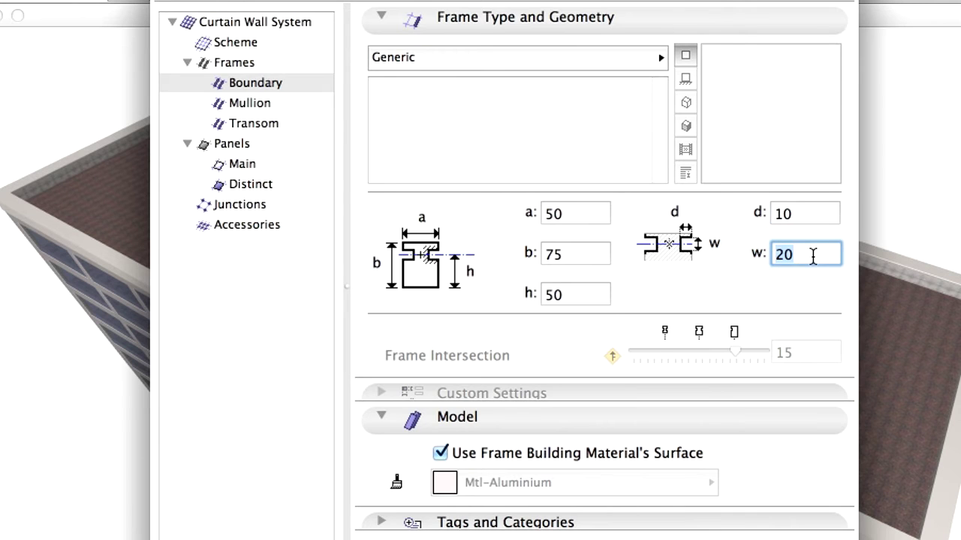
pyautogui.write('20')
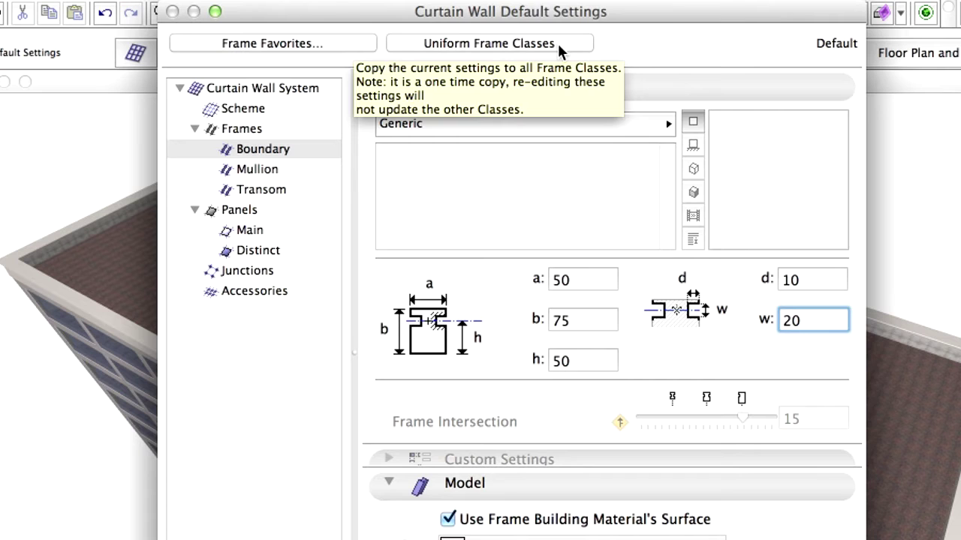
pyautogui.click(557, 43)
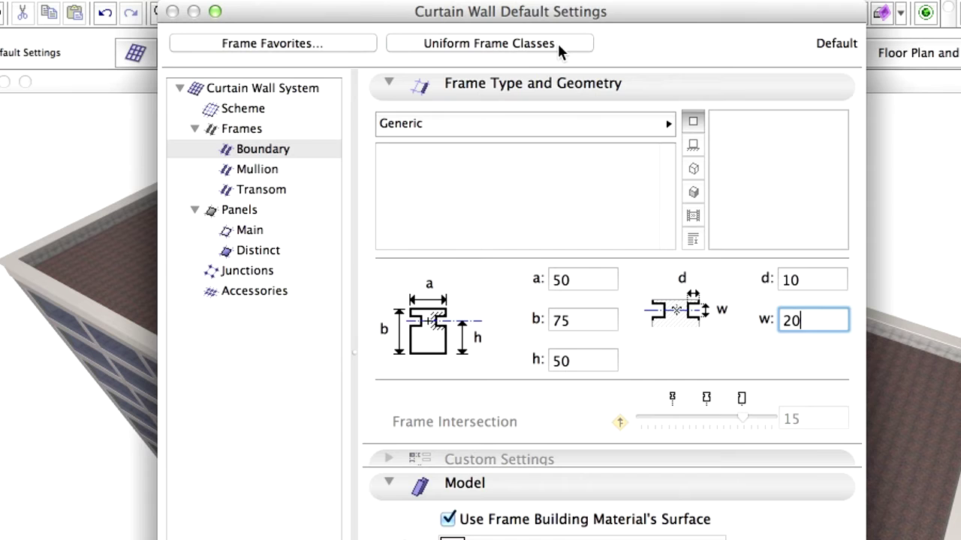
# Set the curtain wall system's Floor Plan Display to Symbolic with Overhead.
pyautogui.click(294, 89)
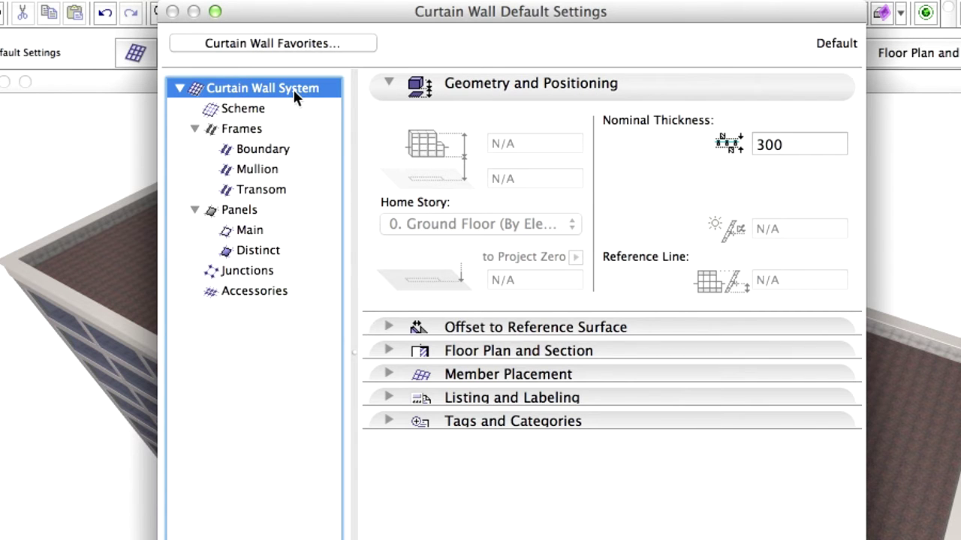
pyautogui.click(389, 81)
pyautogui.click(387, 129)
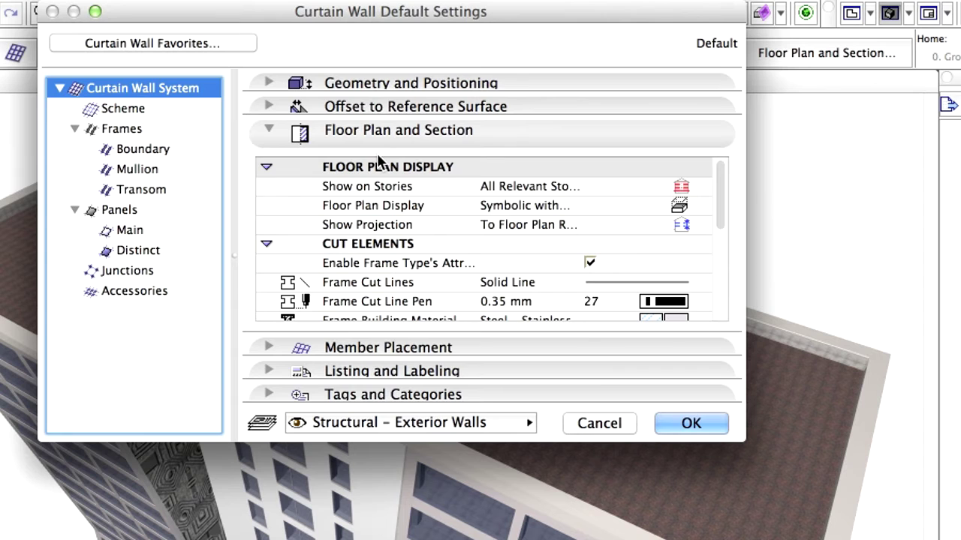
pyautogui.click(523, 206)
pyautogui.click(701, 207)
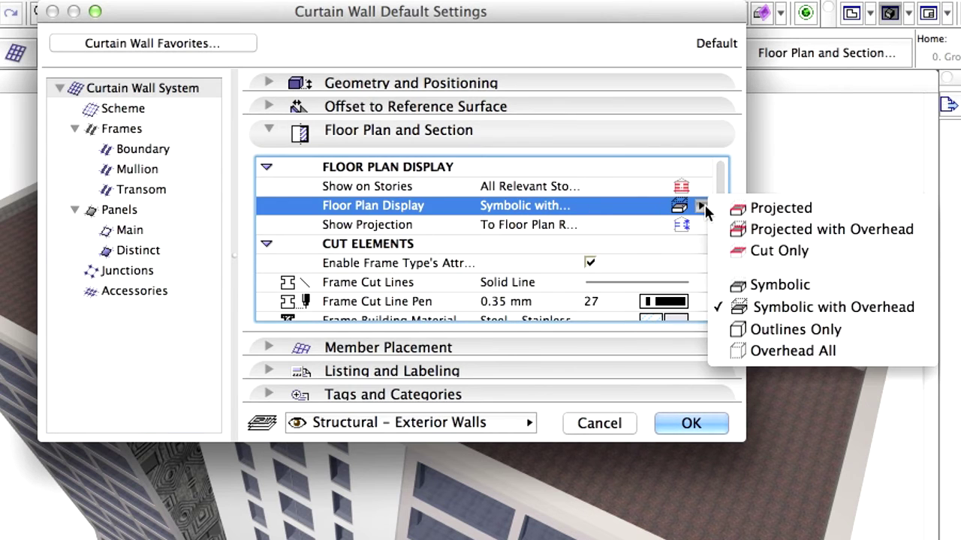
pyautogui.click(911, 311)
pyautogui.click(268, 133)
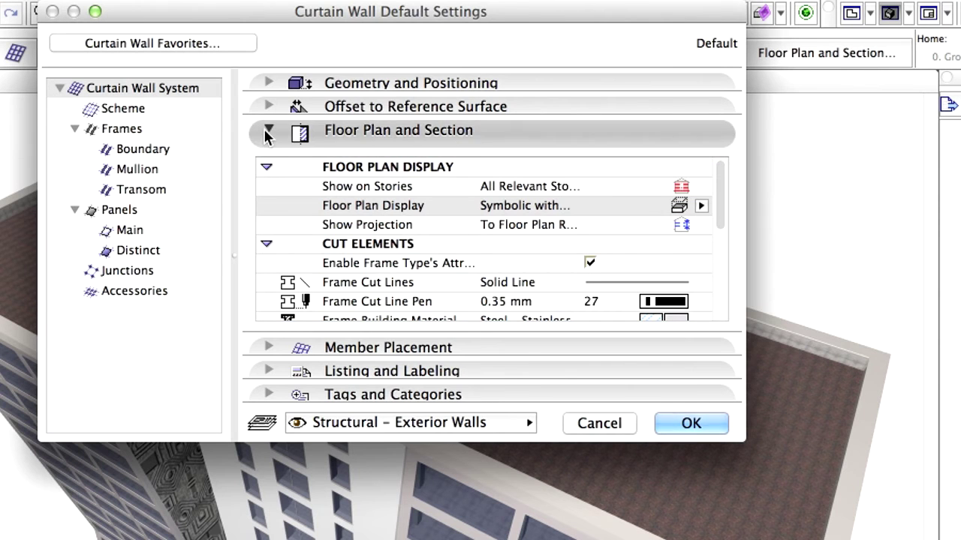
# Review the boundary, mullion, transom and panel offsets to the reference surface, and accept the curtain wall default settings.
pyautogui.click(267, 105)
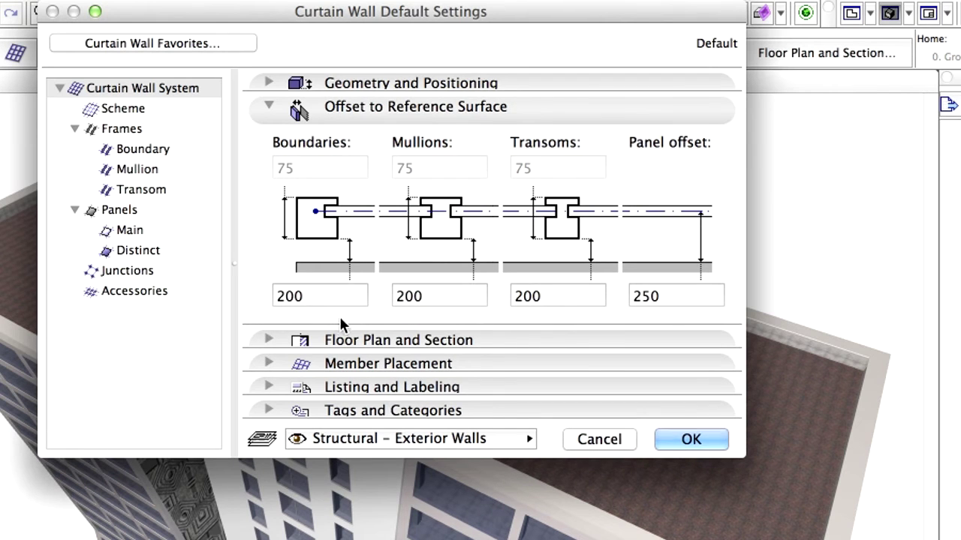
pyautogui.click(279, 296)
pyautogui.click(443, 299)
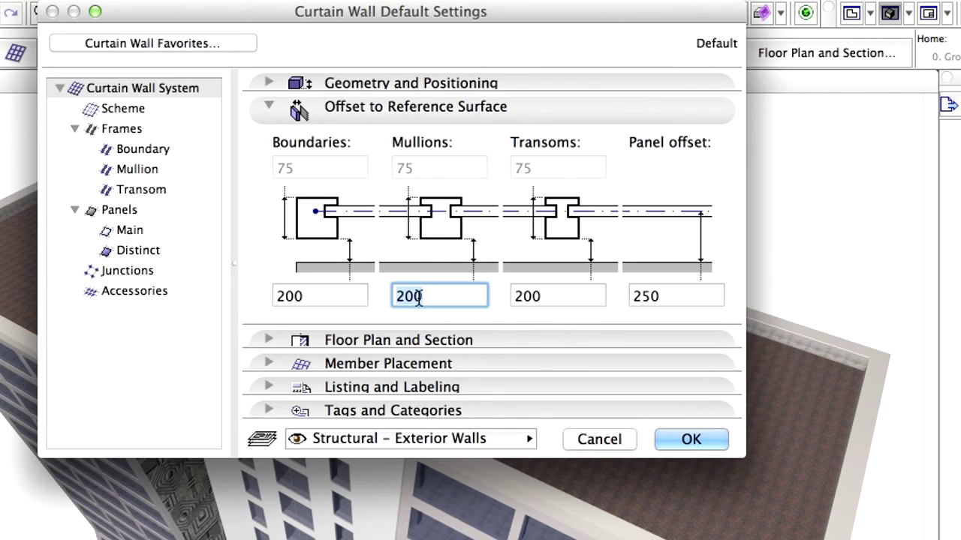
pyautogui.click(549, 298)
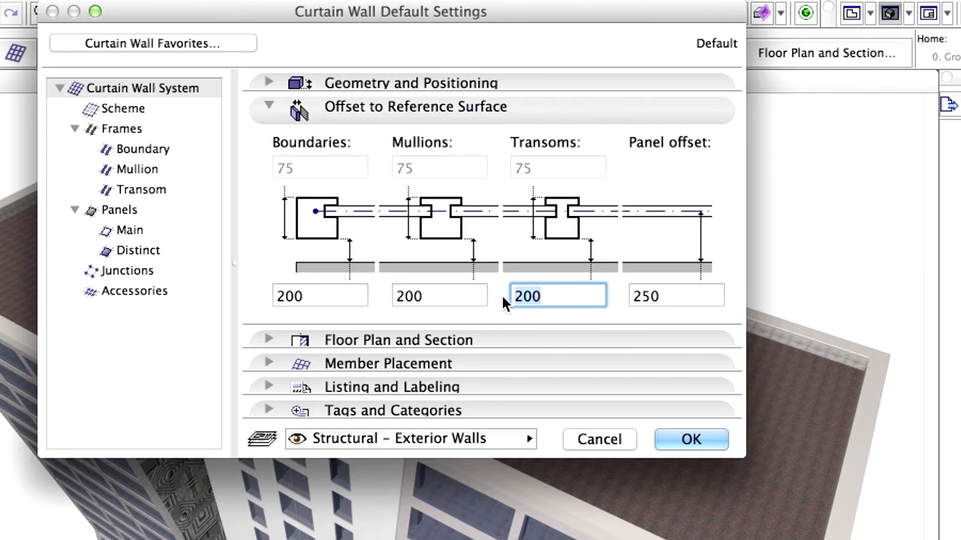
pyautogui.click(675, 297)
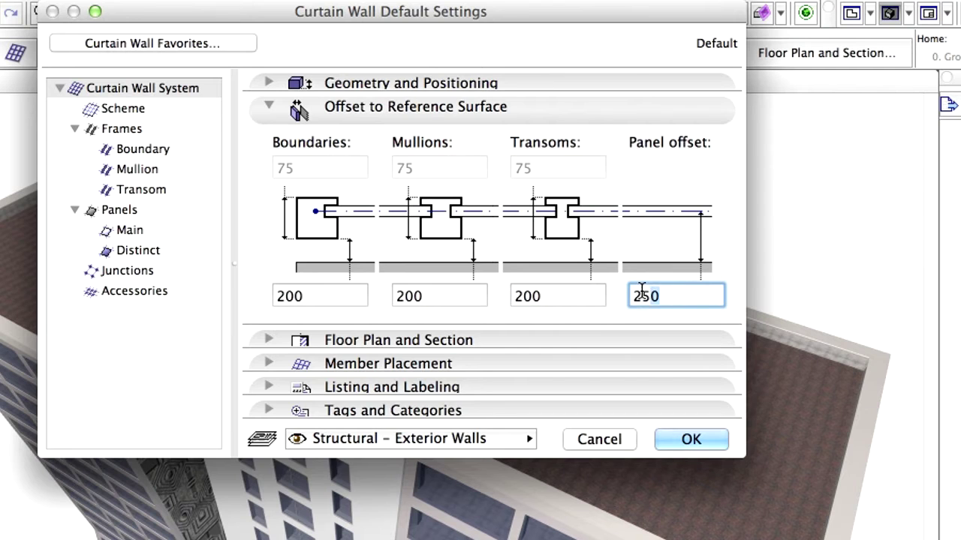
pyautogui.click(683, 298)
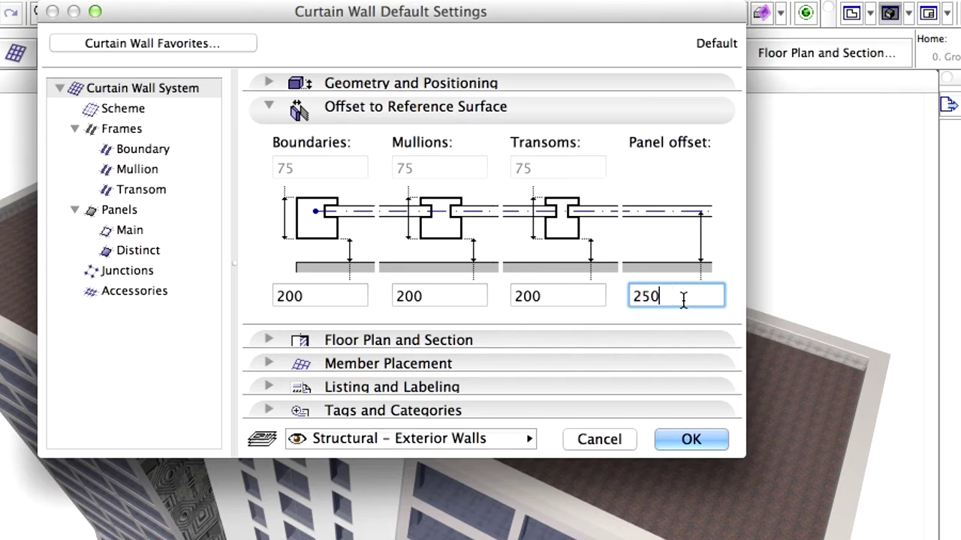
pyautogui.click(690, 439)
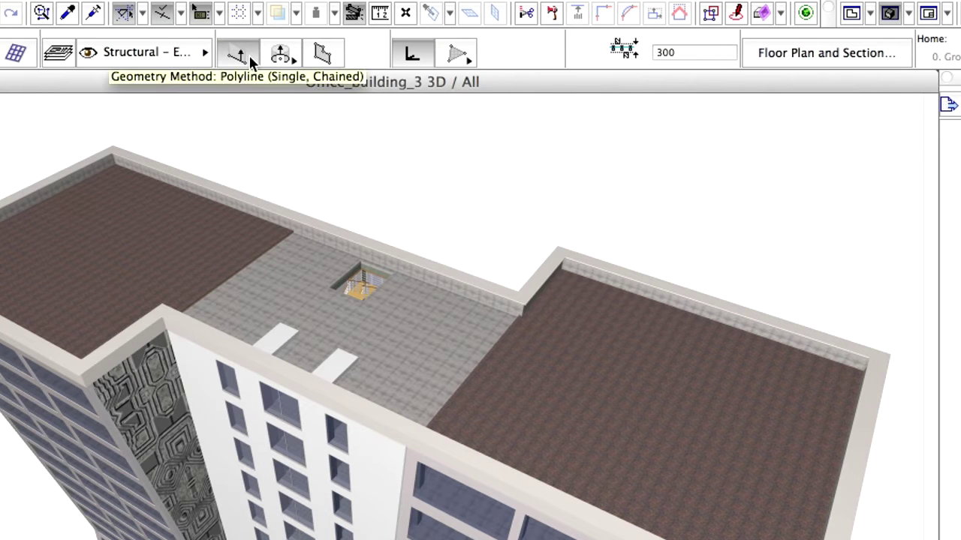
# Choose a polyline geometry method for the curtain wall and open the 21. Story floor plan.
pyautogui.moveTo(248, 54); pyautogui.dragTo(300, 79)
pyautogui.click(851, 15)
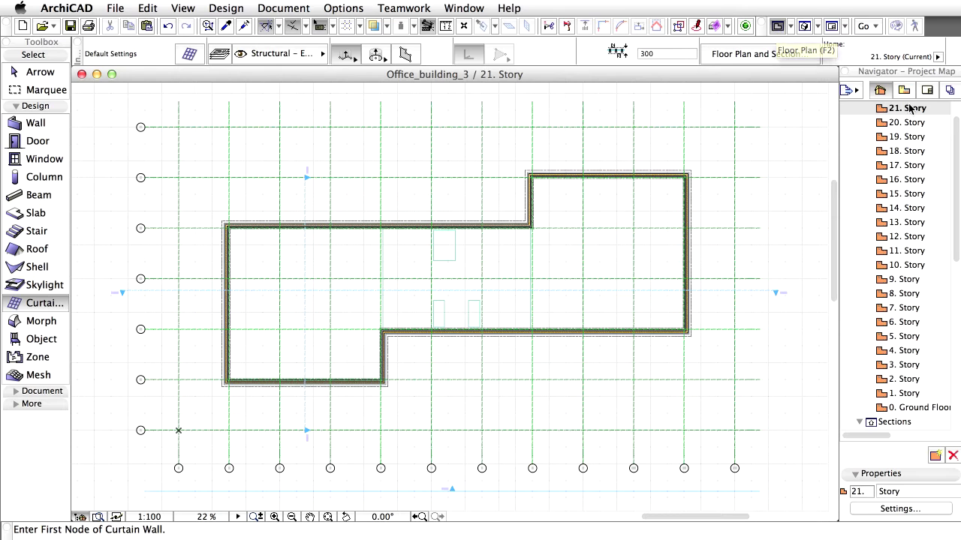
pyautogui.click(925, 113)
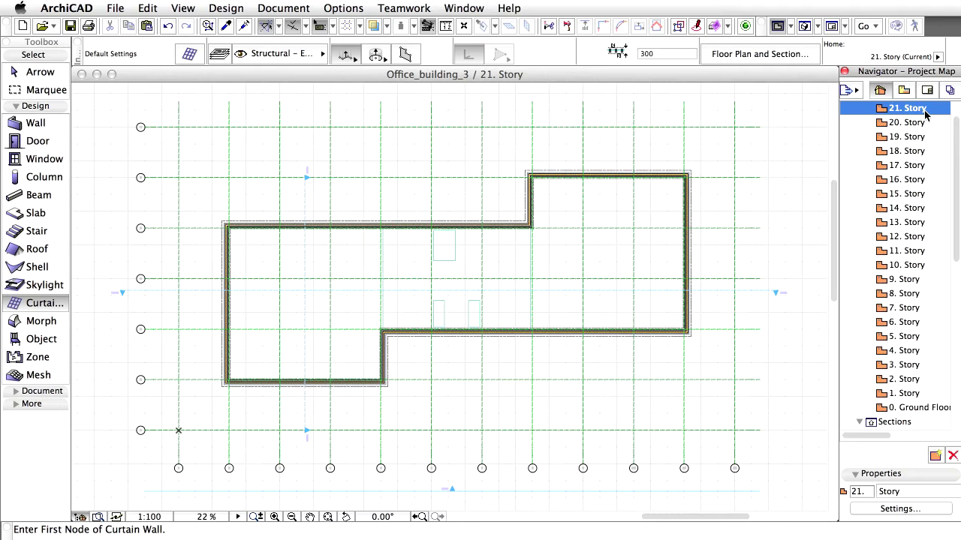
pyautogui.scroll(5, 380, 328)
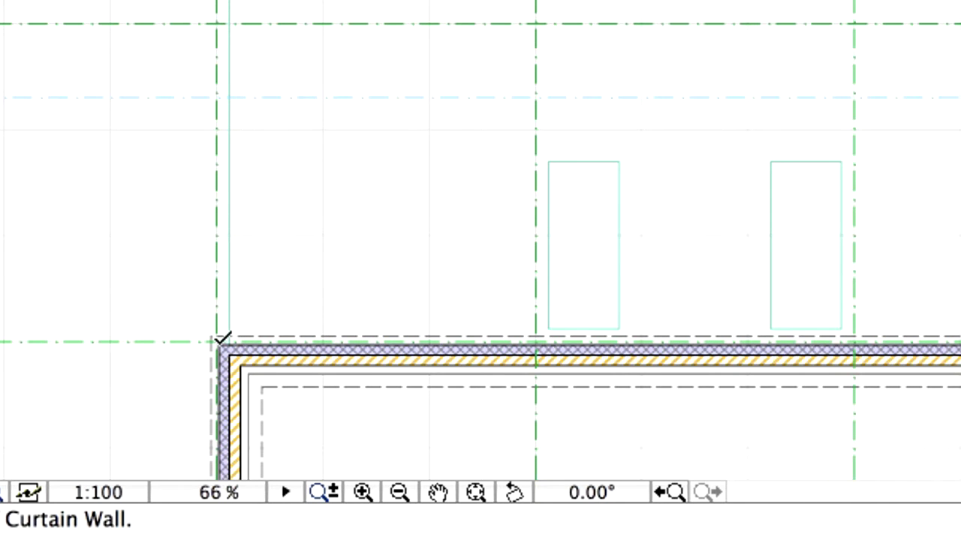
# Start the curtain wall outline at a point offset 400 in both X and Y from the lower wall's outer corner.
pyautogui.write('400')
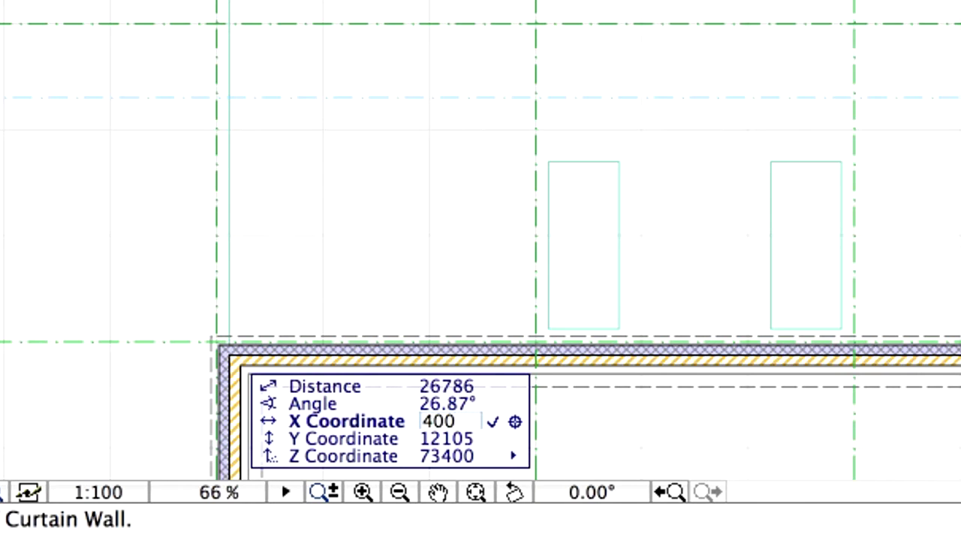
pyautogui.press('Return')
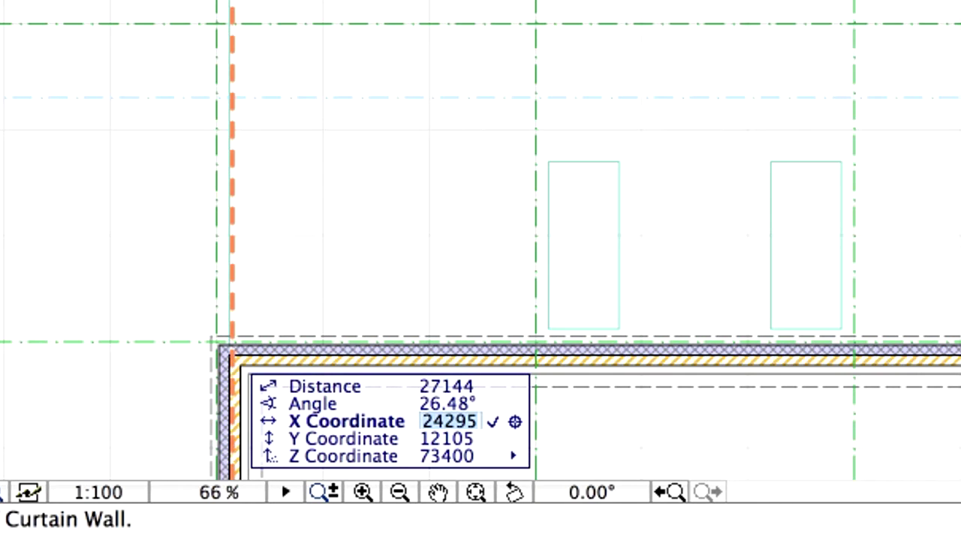
pyautogui.press('Tab')
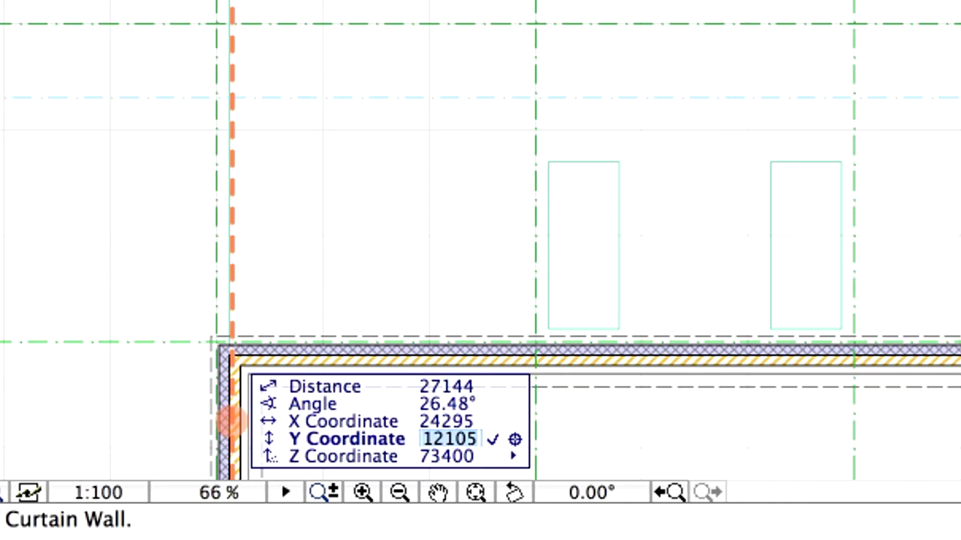
pyautogui.write('400')
pyautogui.press('Return')
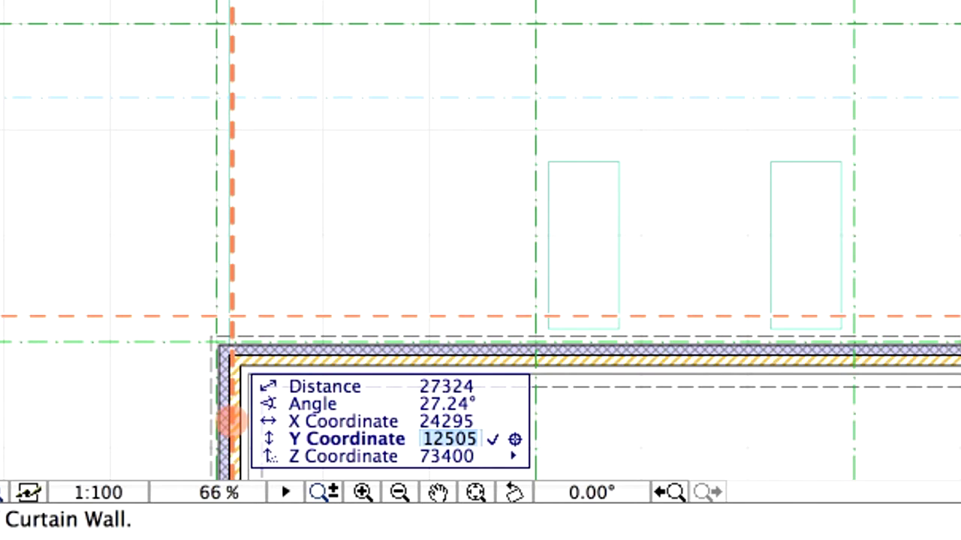
pyautogui.click(233, 315)
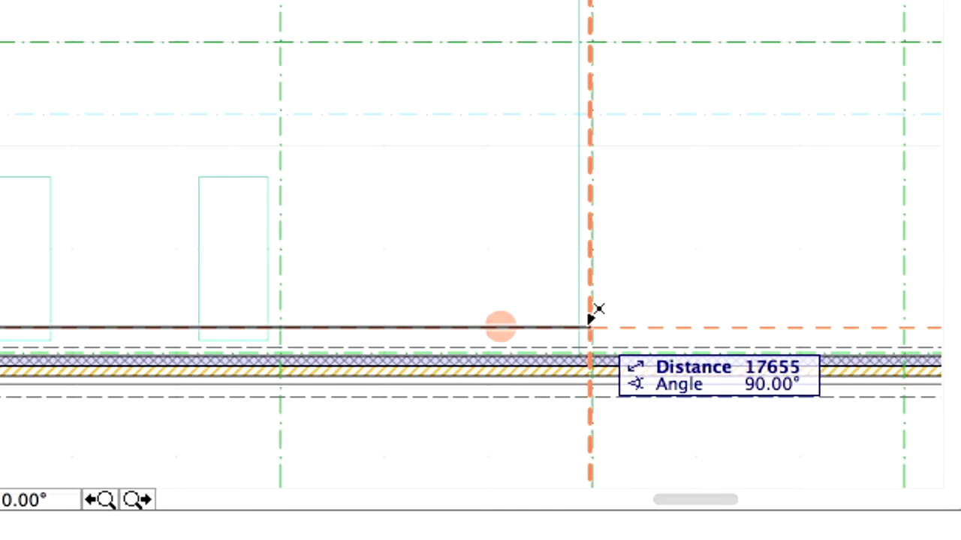
# Complete the rectangular curtain wall outline, offsetting its far corners 400 inward in X and 400 in Y from the upper wall's outer corner.
pyautogui.write('x')
pyautogui.write('400')
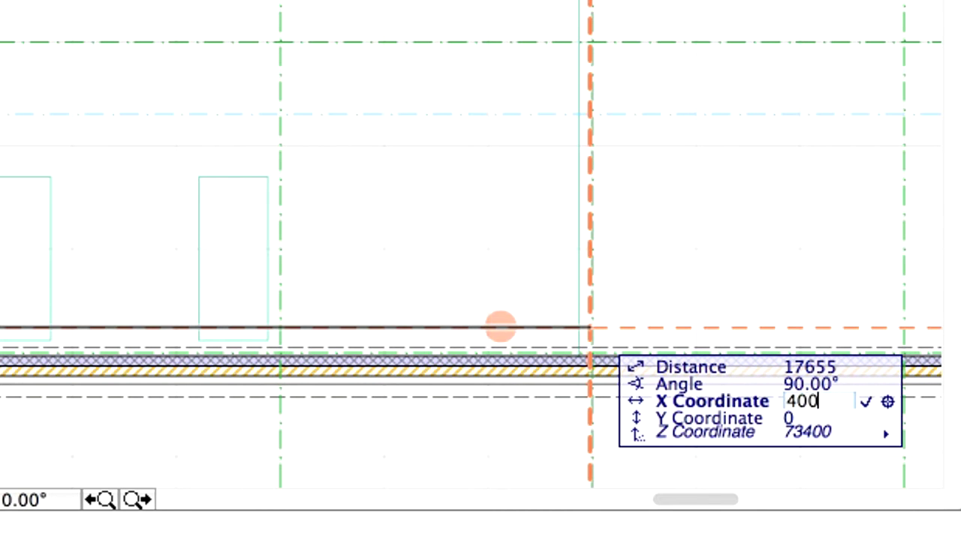
pyautogui.press('Return')
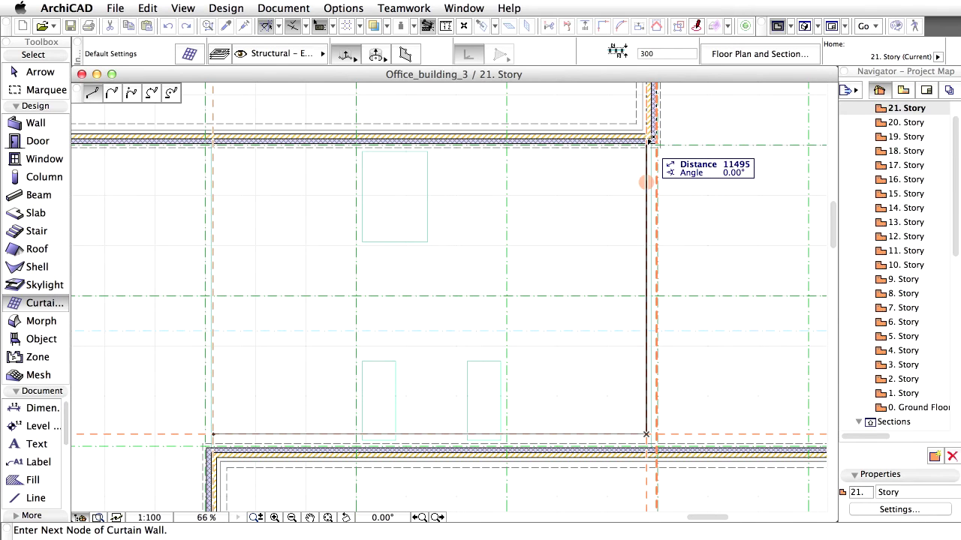
pyautogui.write('y400')
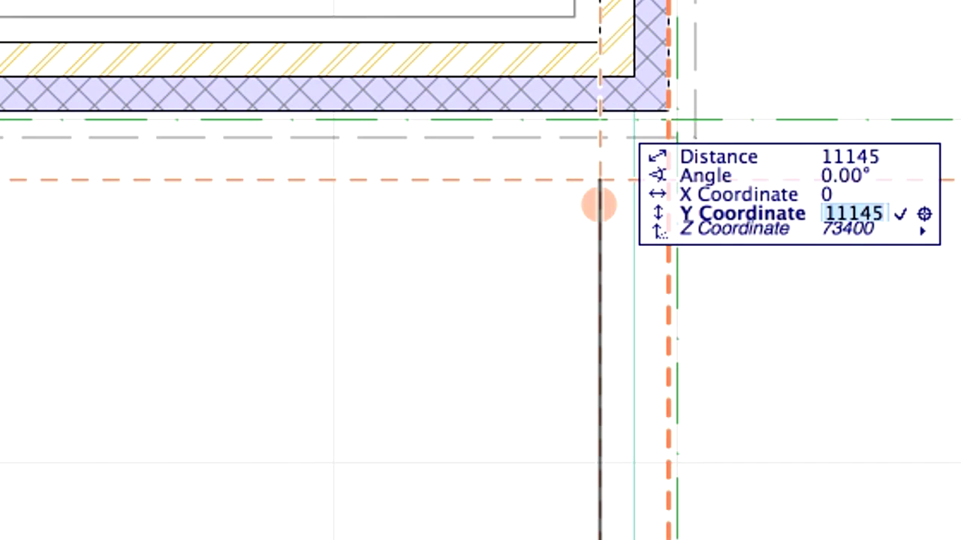
pyautogui.press('Return')
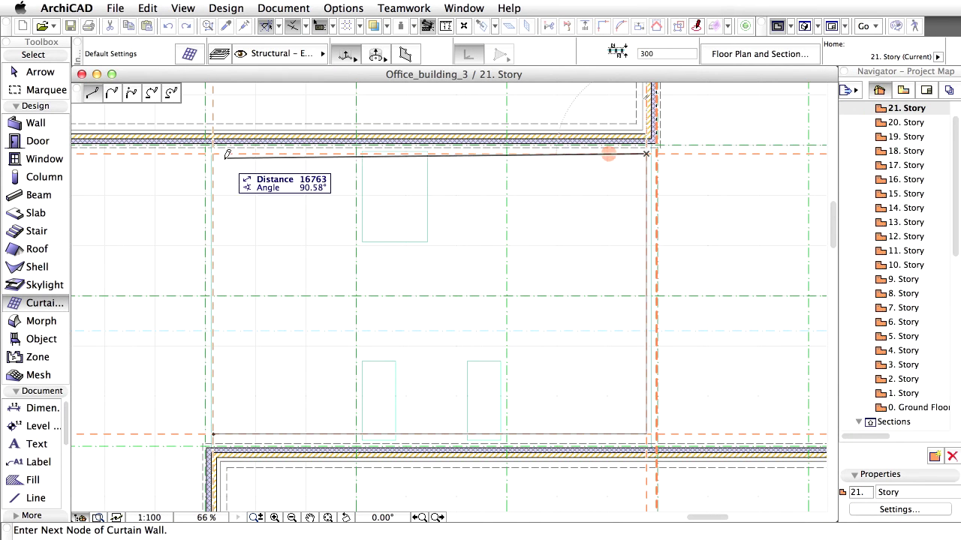
pyautogui.click(214, 153)
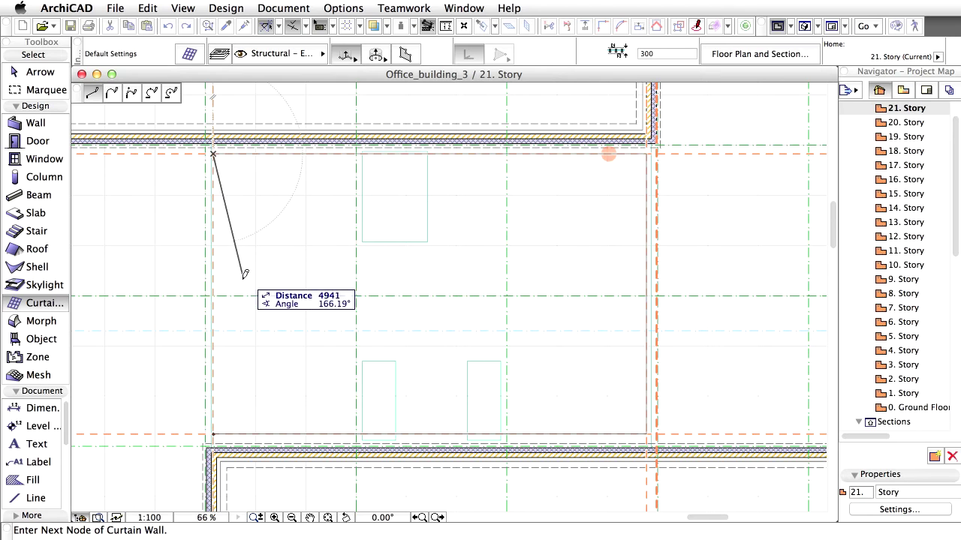
pyautogui.doubleClick(216, 429)
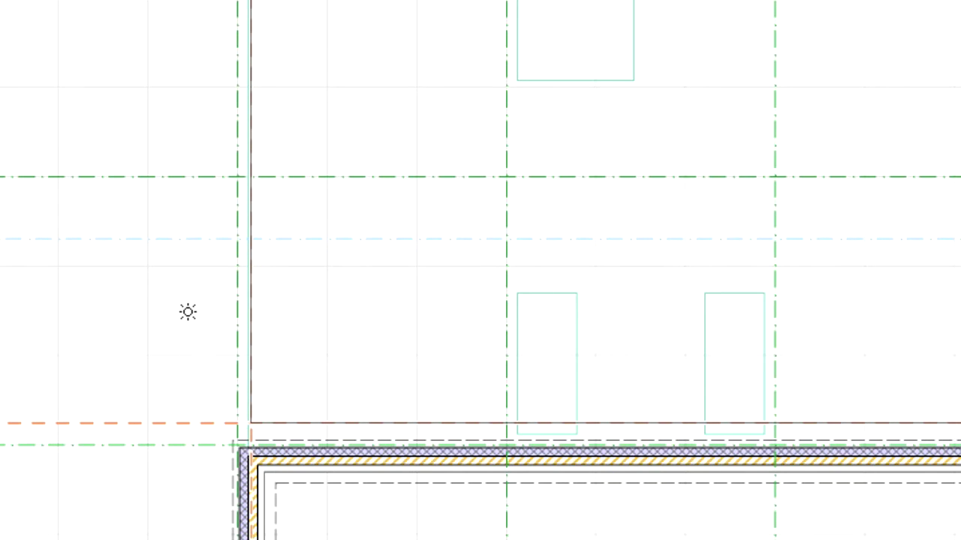
# Define the area outside the outline as the curtain wall's exterior side and place the wall with its top level at 6000.
pyautogui.click(188, 312)
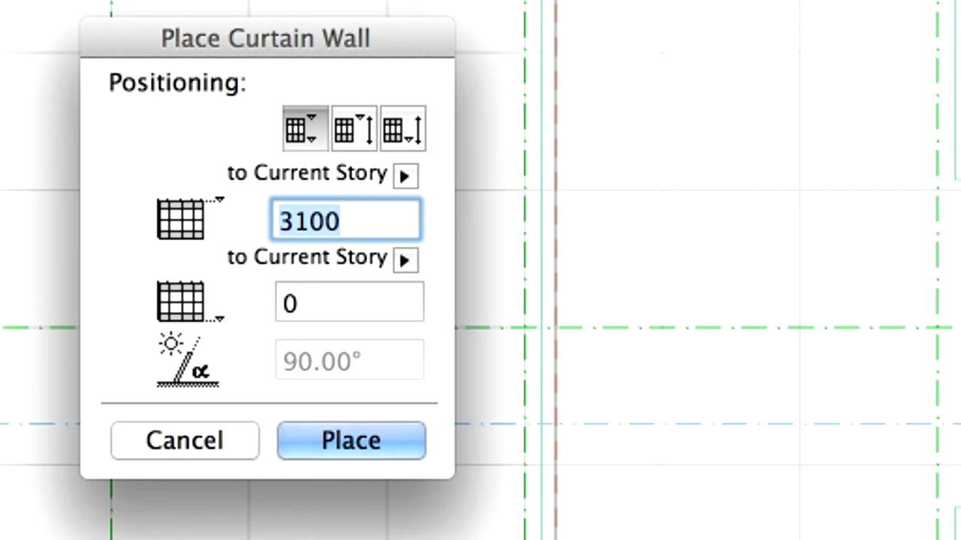
pyautogui.write('6000')
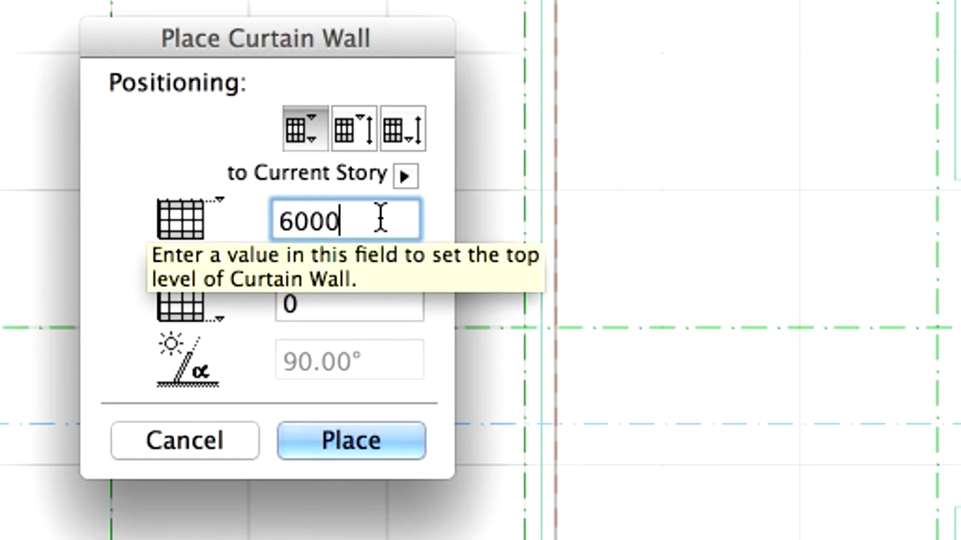
pyautogui.click(394, 442)
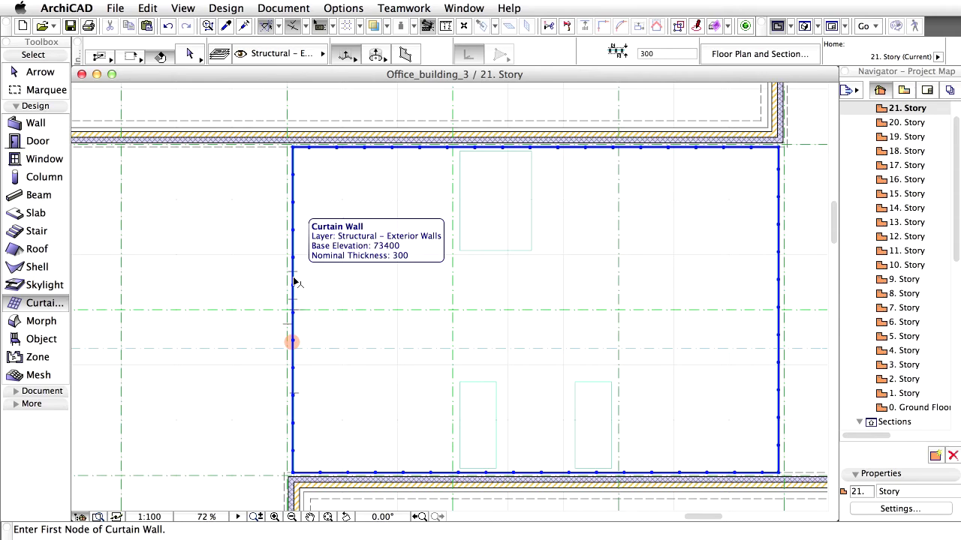
# Open the placed curtain wall for editing in 3D and delete a bottom-row vertical frame near the middle of one short side.
pyautogui.keyDown('shift'); pyautogui.click(293, 282); pyautogui.keyUp('shift')
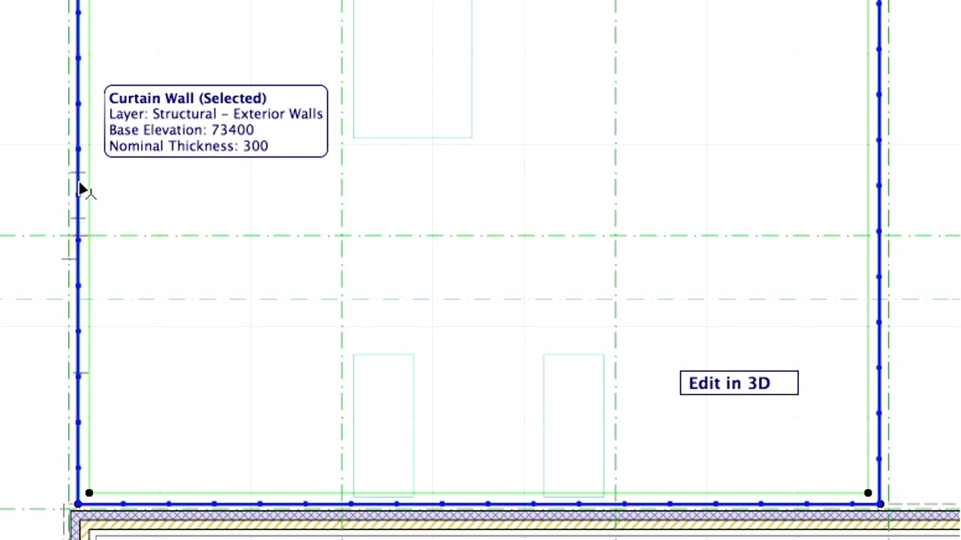
pyautogui.click(76, 242)
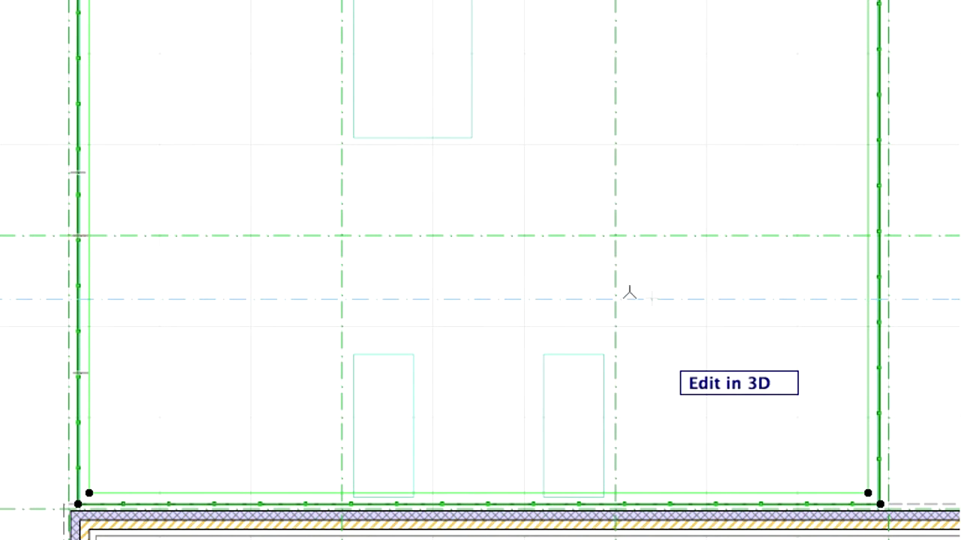
pyautogui.click(775, 383)
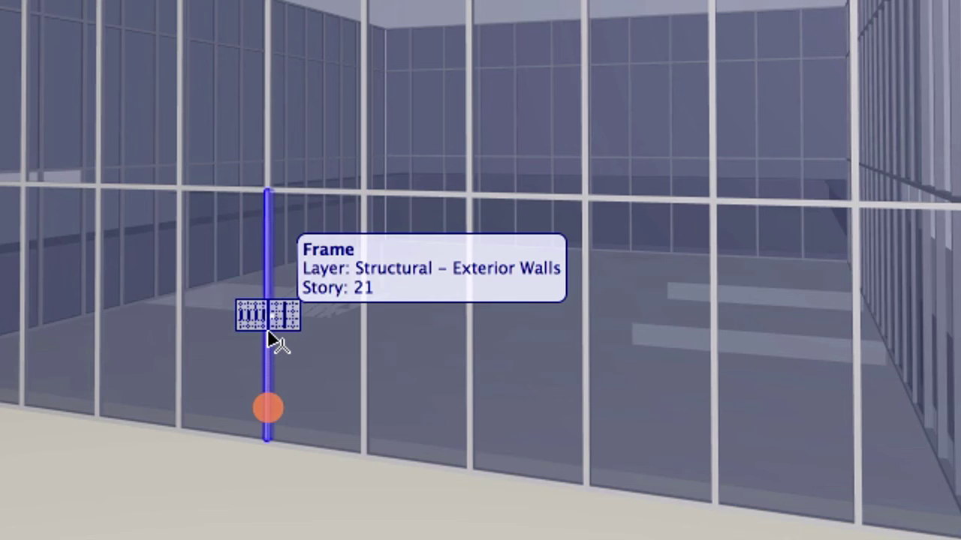
pyautogui.click(409, 403)
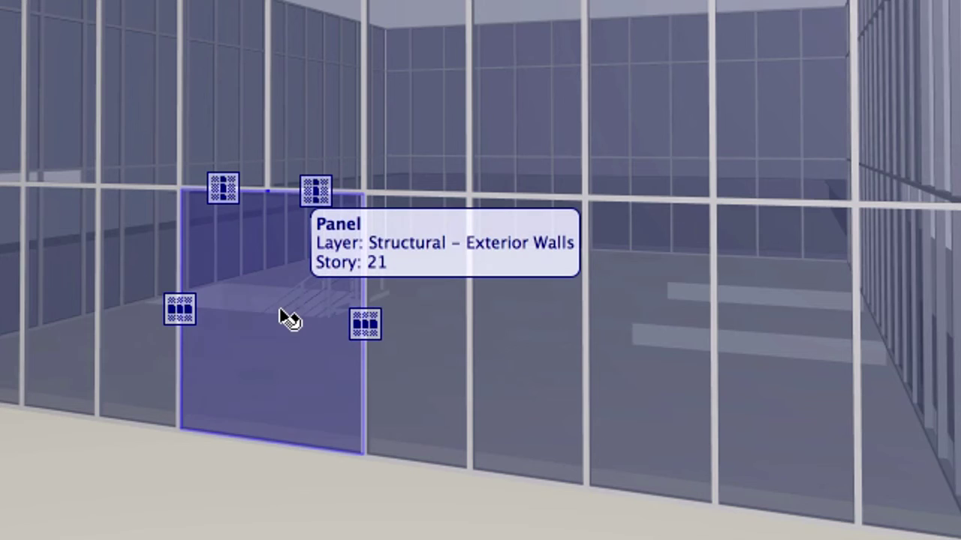
# Change the merged bottom-row panel to the CW Door 2 17 panel type.
pyautogui.click(289, 319)
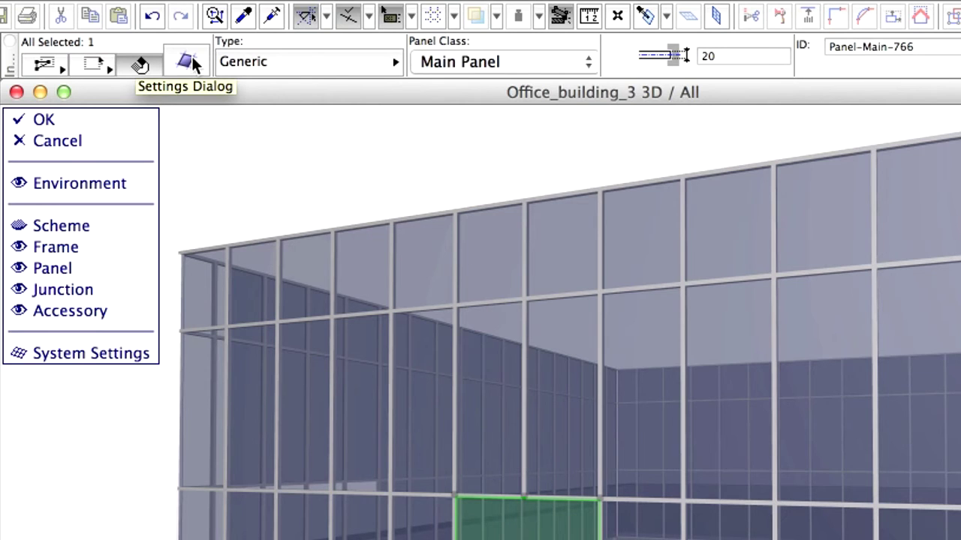
pyautogui.click(190, 61)
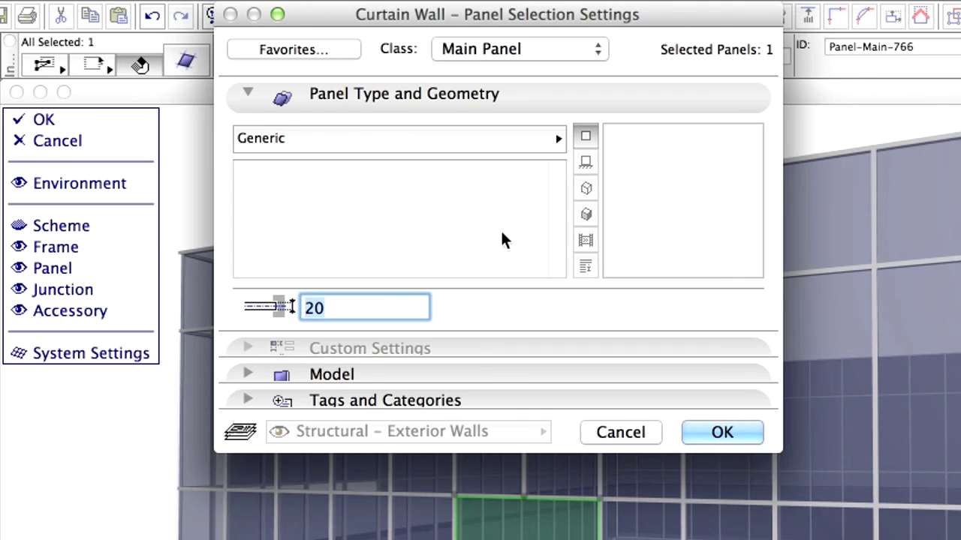
pyautogui.click(558, 140)
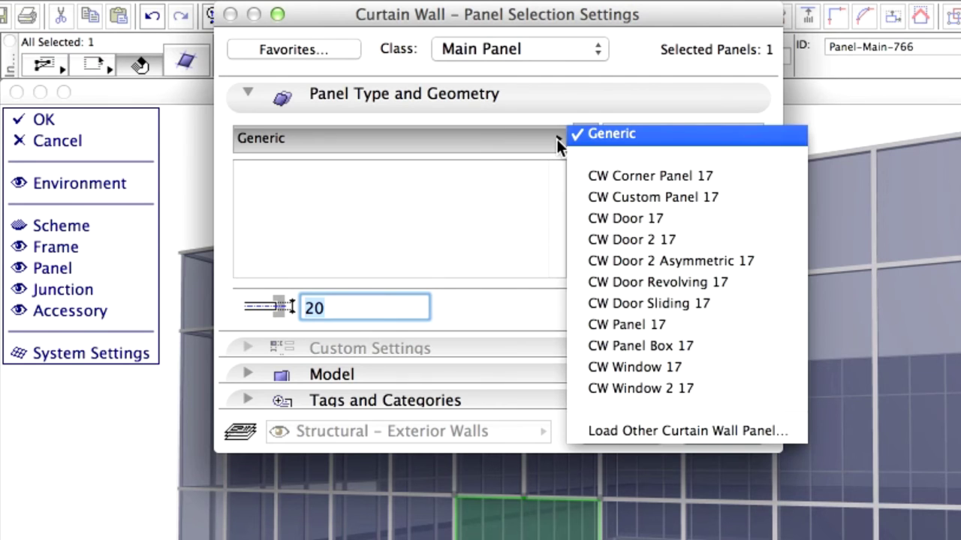
pyautogui.click(726, 250)
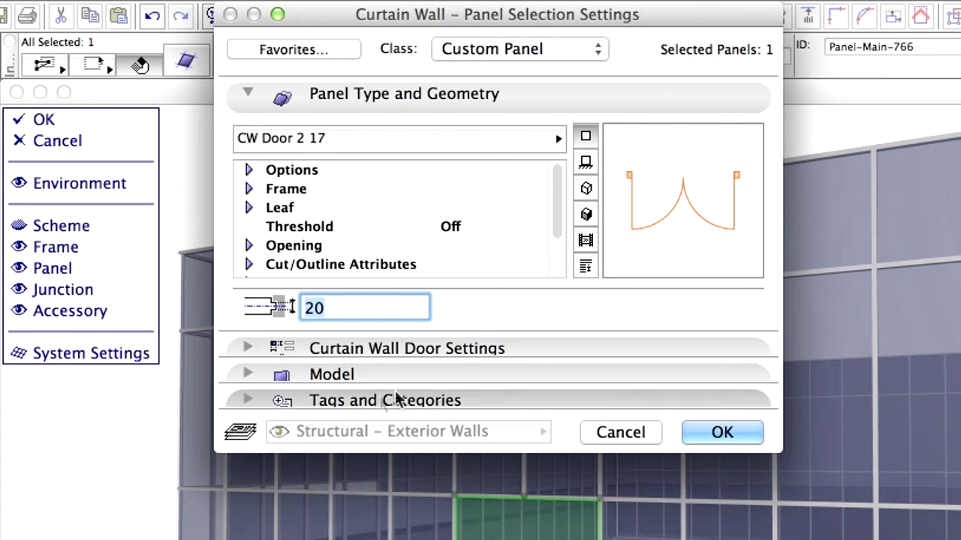
pyautogui.click(248, 375)
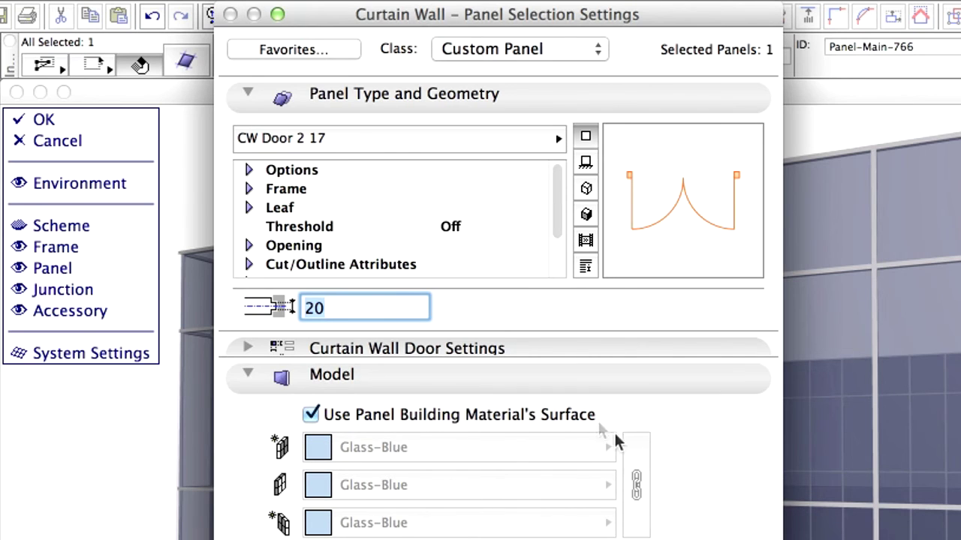
pyautogui.click(248, 375)
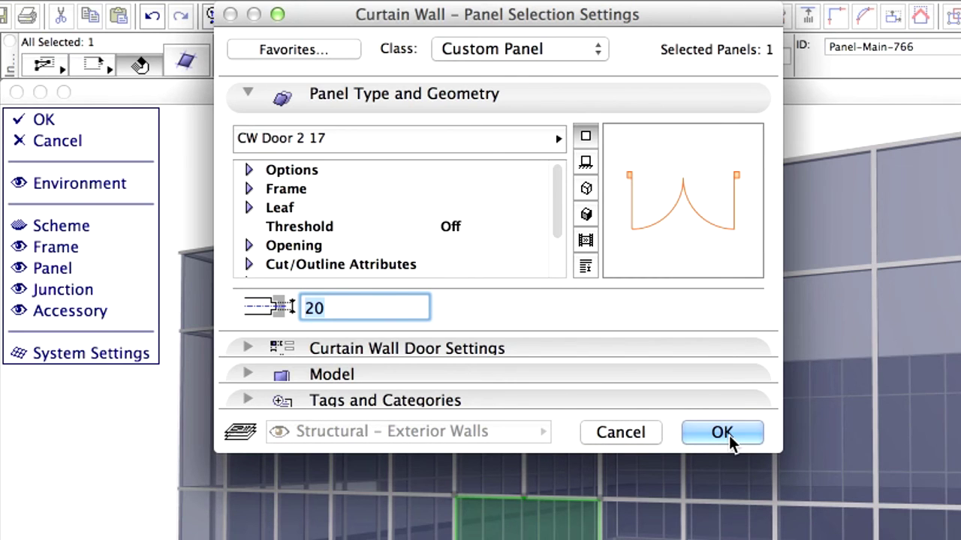
pyautogui.click(722, 433)
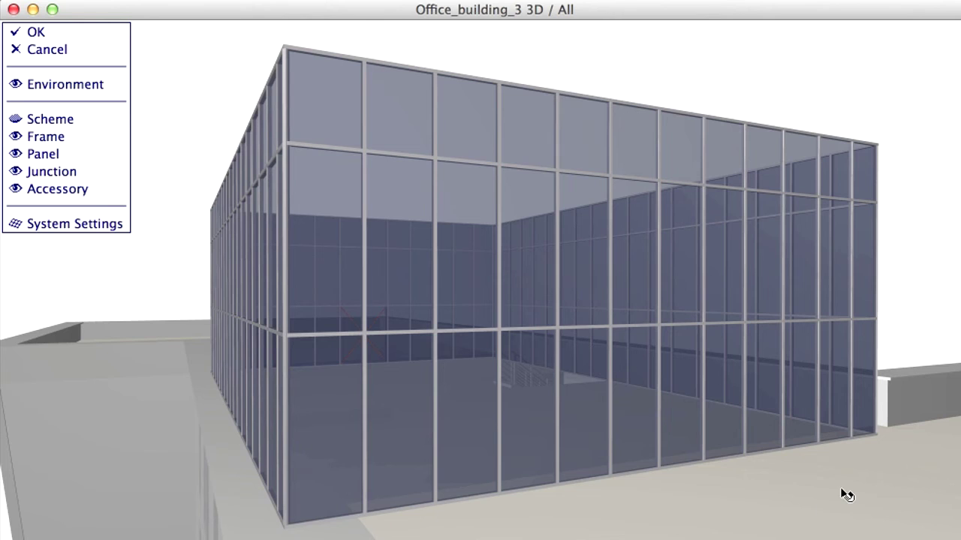
# Delete the matching bottom-row vertical frame near the middle of the curtain wall's opposite short side.
pyautogui.moveTo(847, 495); pyautogui.dragTo(791, 502)
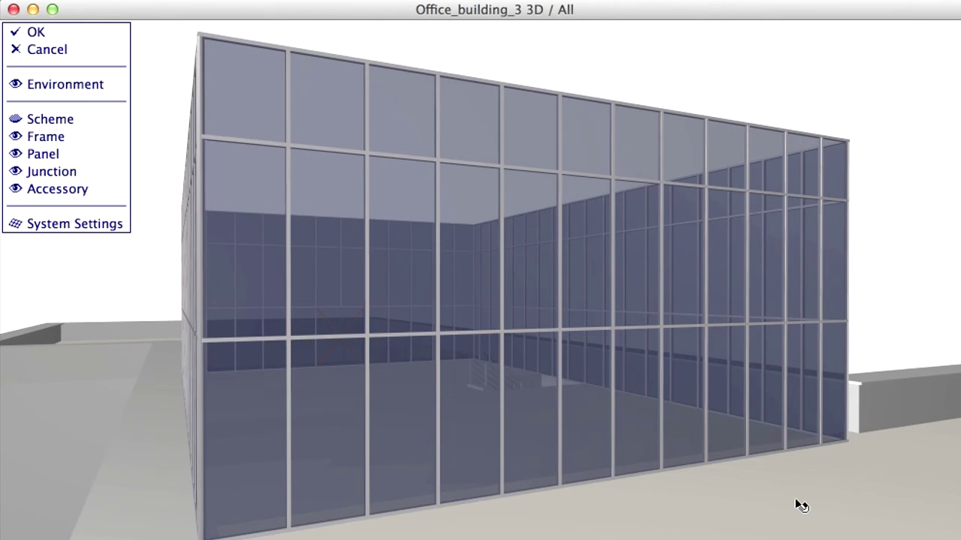
pyautogui.click(612, 443)
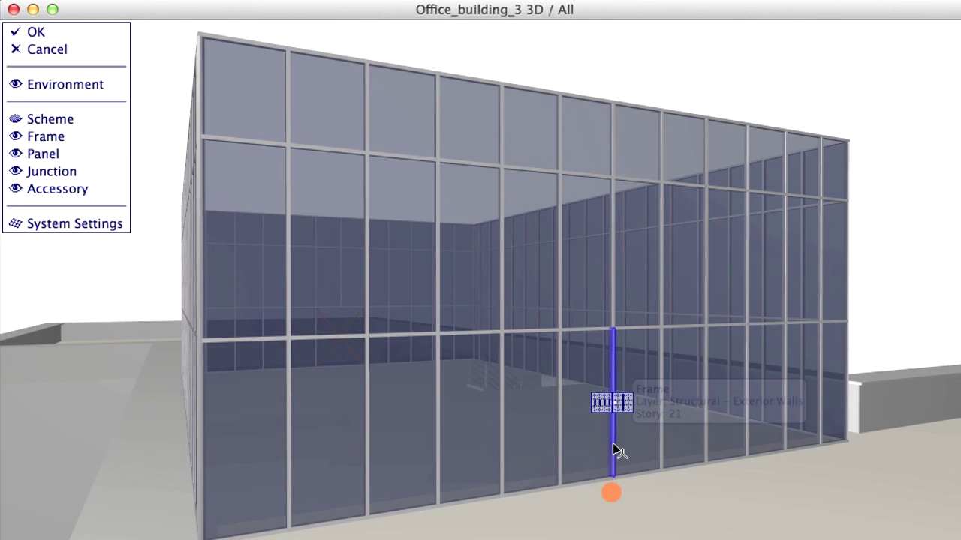
pyautogui.click(612, 449)
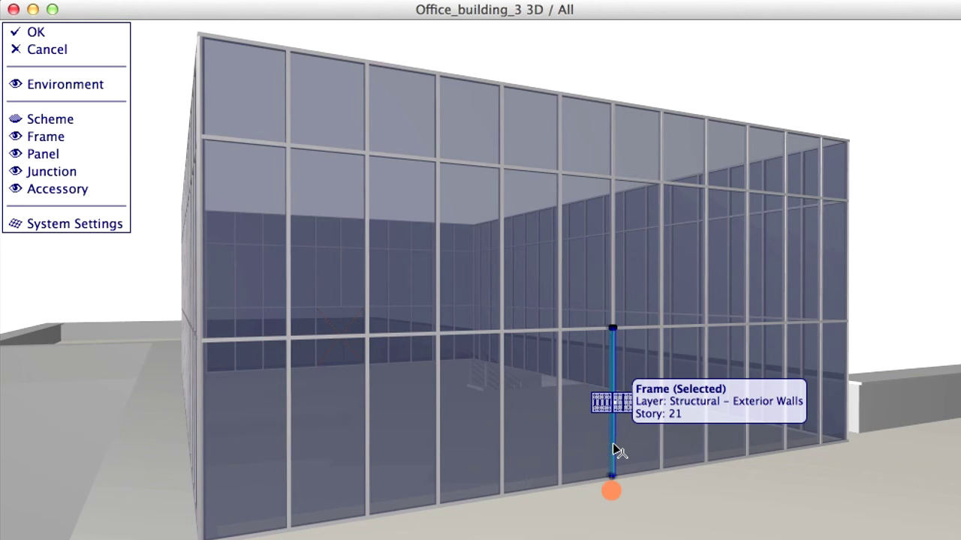
# Set the merged panel on the opposite side to CW Door 2 17 and accept the curtain wall edits.
pyautogui.click(623, 384)
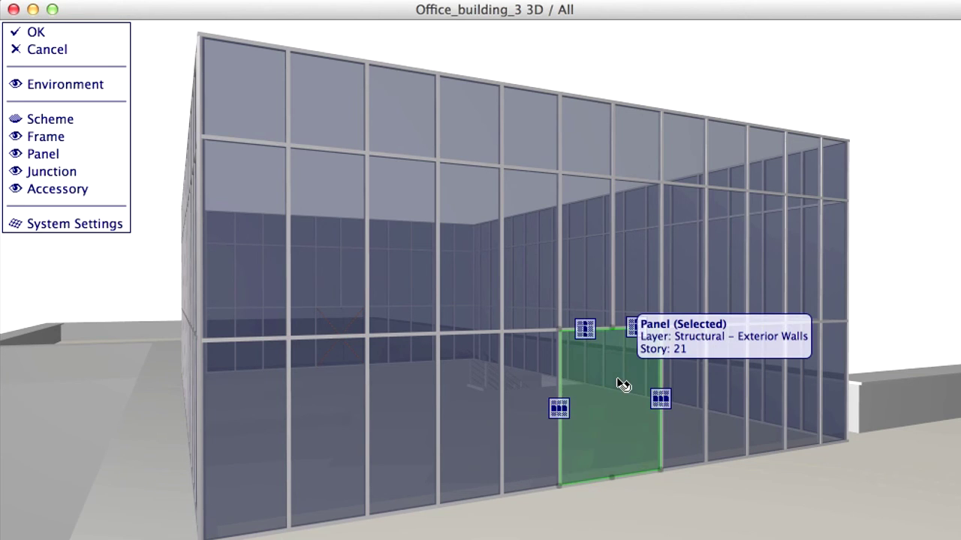
pyautogui.rightClick(617, 383)
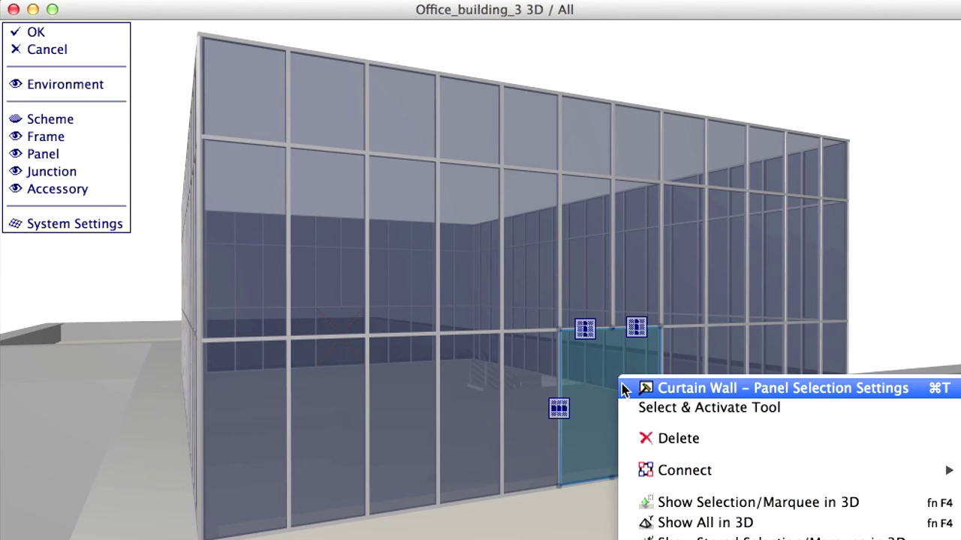
pyautogui.click(623, 388)
pyautogui.click(424, 48)
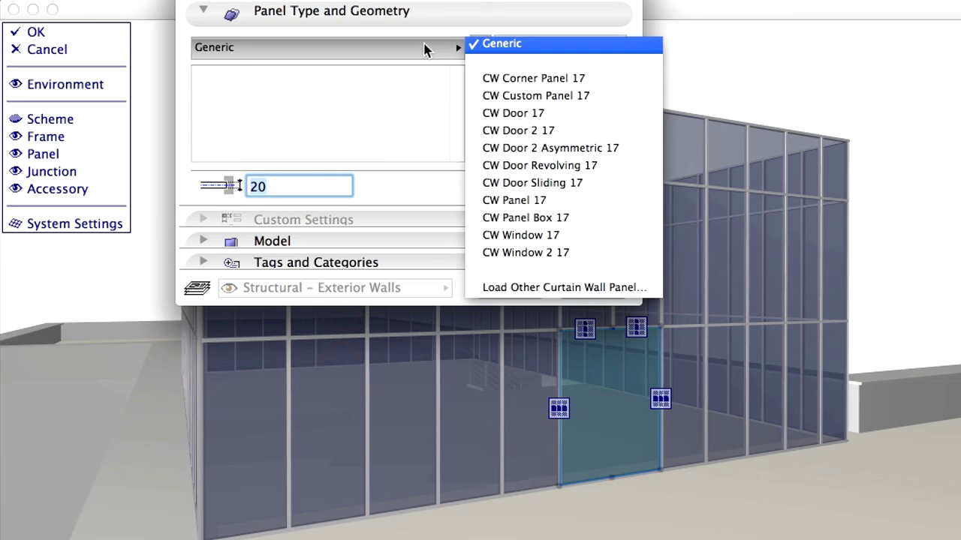
pyautogui.click(589, 132)
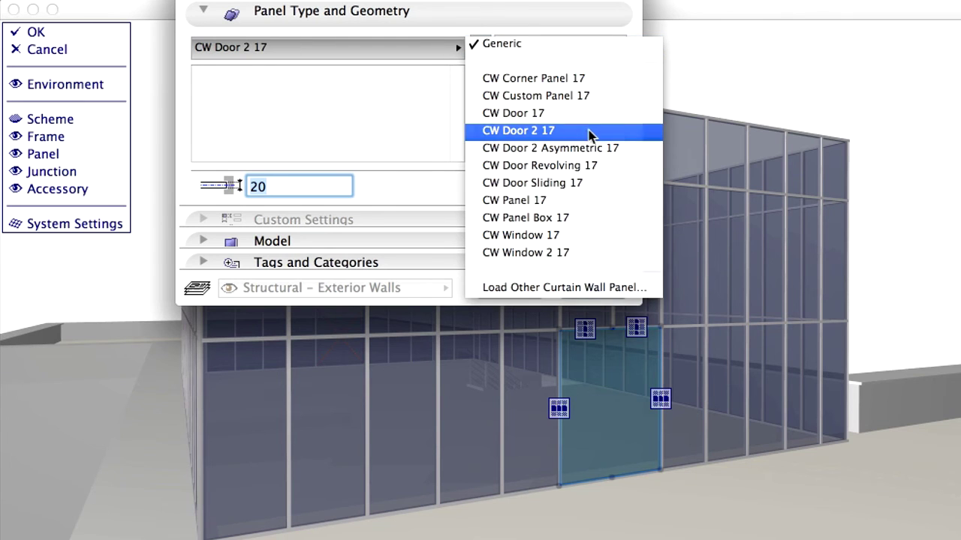
pyautogui.click(620, 293)
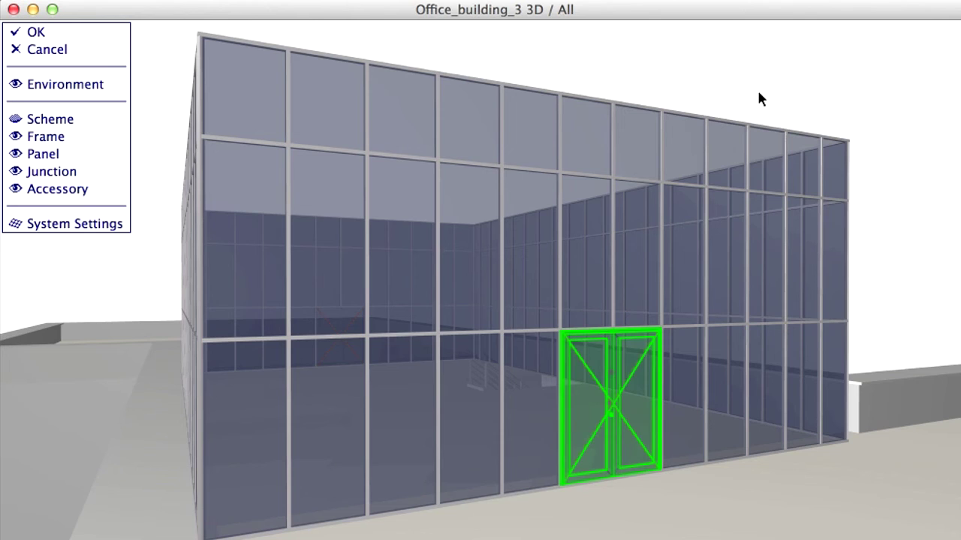
pyautogui.click(758, 98)
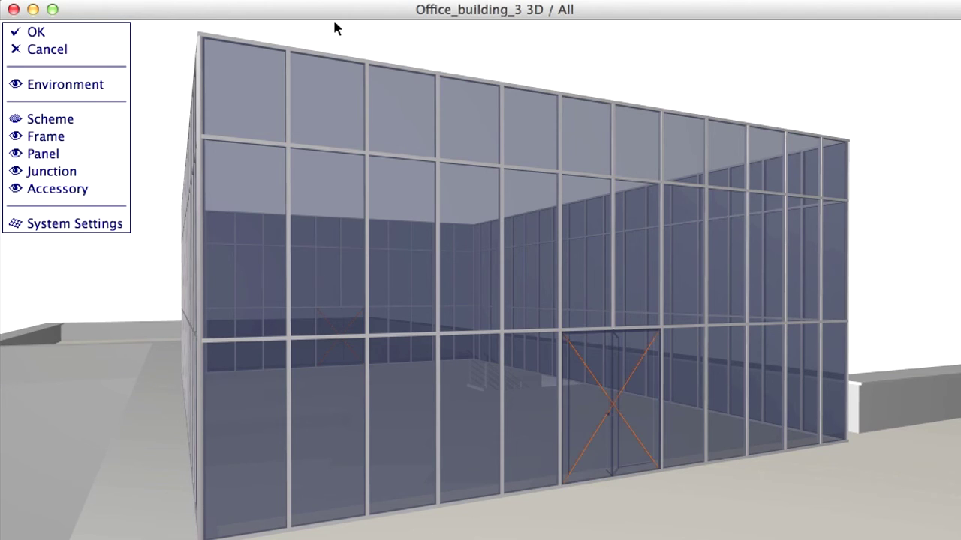
pyautogui.click(36, 32)
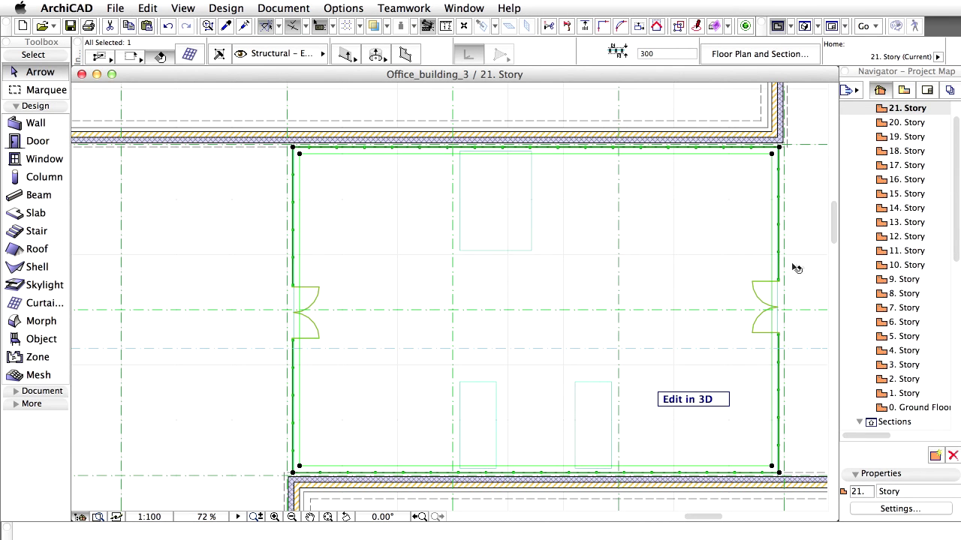
# Deselect the curtain wall and select all four Elevator 17 objects on the Ground Floor plan.
pyautogui.press('Escape')
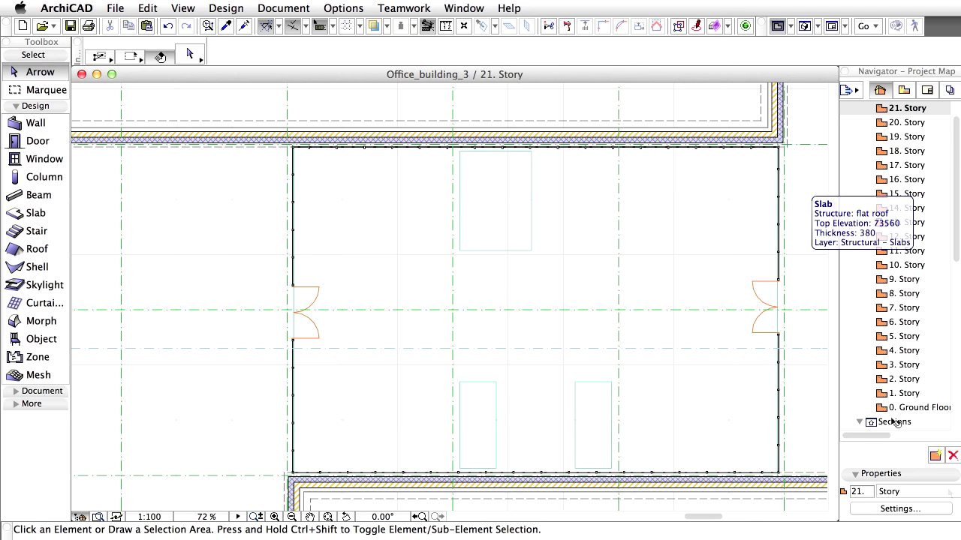
pyautogui.press('c')
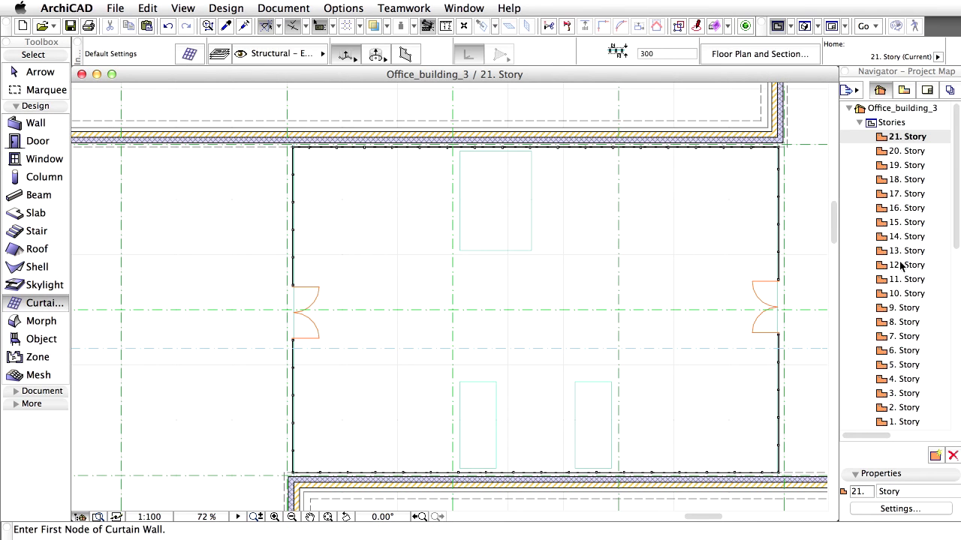
pyautogui.scroll(-5, 909, 271)
pyautogui.doubleClick(935, 359)
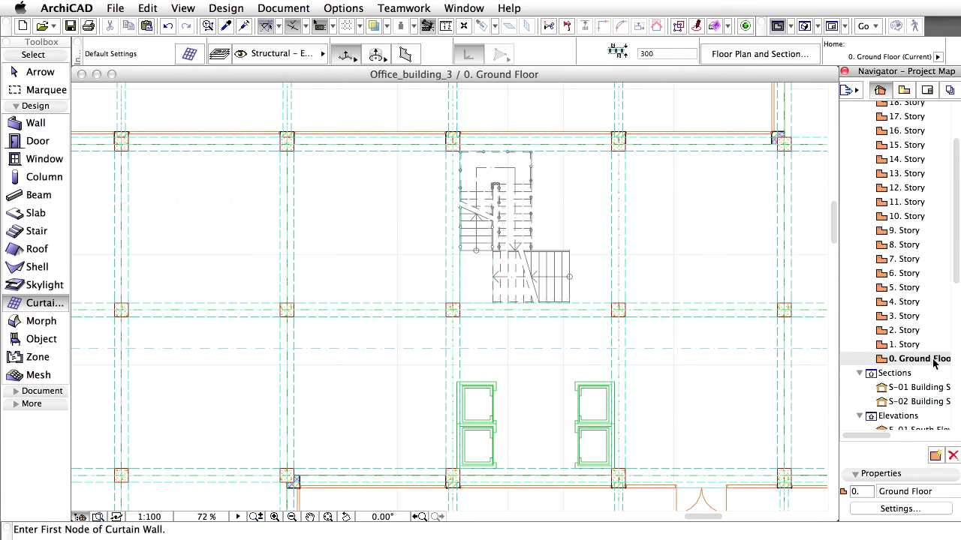
pyautogui.press('shift')
pyautogui.keyDown('shift'); pyautogui.click(500, 390); pyautogui.keyUp('shift')
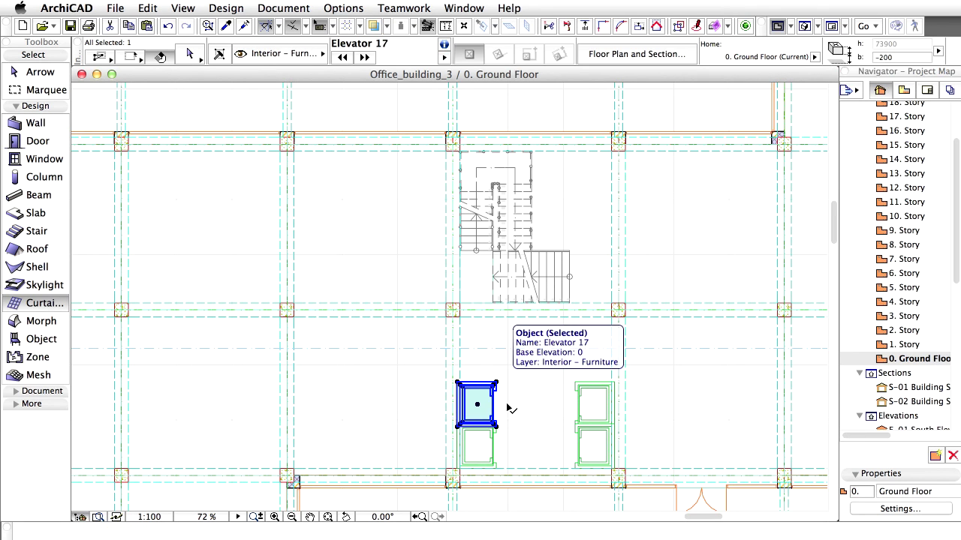
pyautogui.keyDown('shift'); pyautogui.click(501, 457); pyautogui.keyUp('shift')
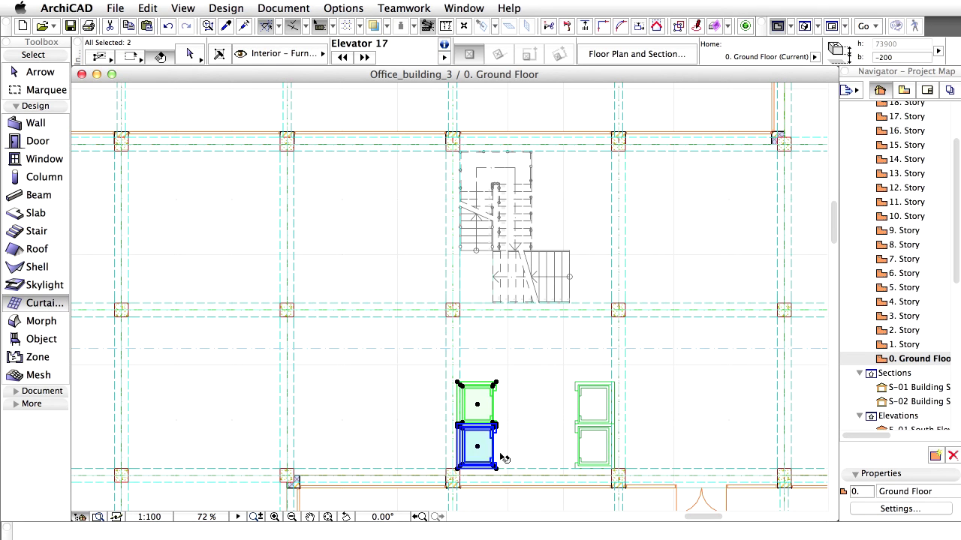
pyautogui.keyDown('shift'); pyautogui.click(593, 404); pyautogui.keyUp('shift')
pyautogui.keyDown('shift'); pyautogui.click(595, 450); pyautogui.keyUp('shift')
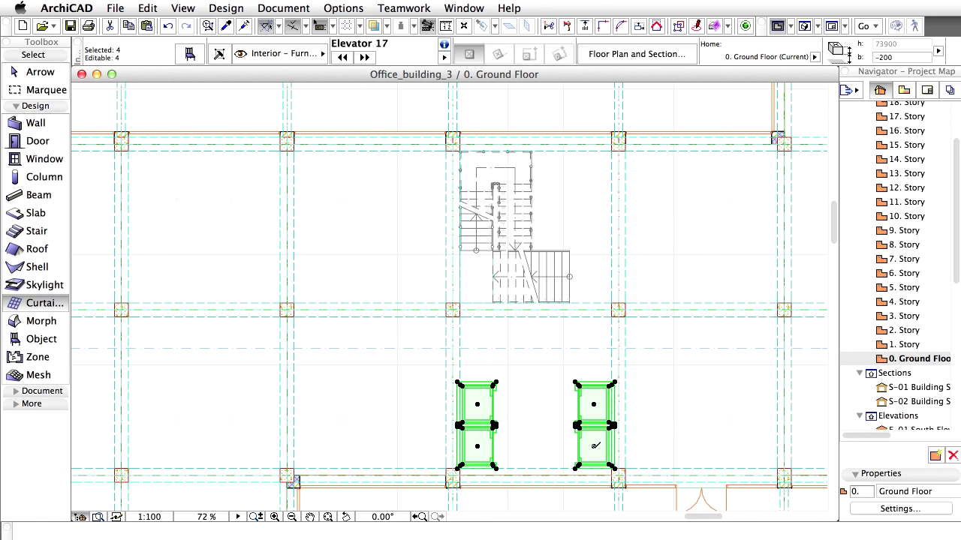
# Set the selected elevators' number of stories above home story to 21 in their object settings.
pyautogui.click(189, 53)
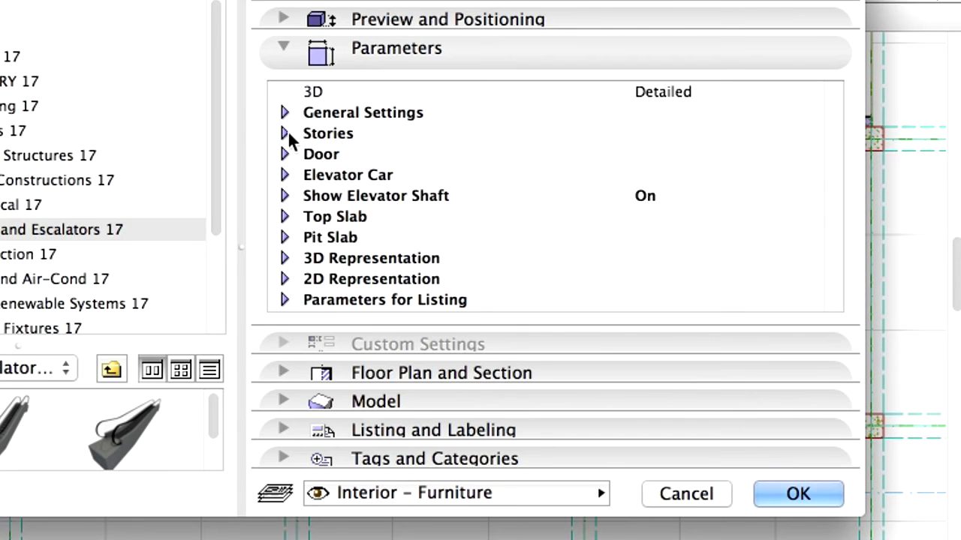
pyautogui.click(447, 140)
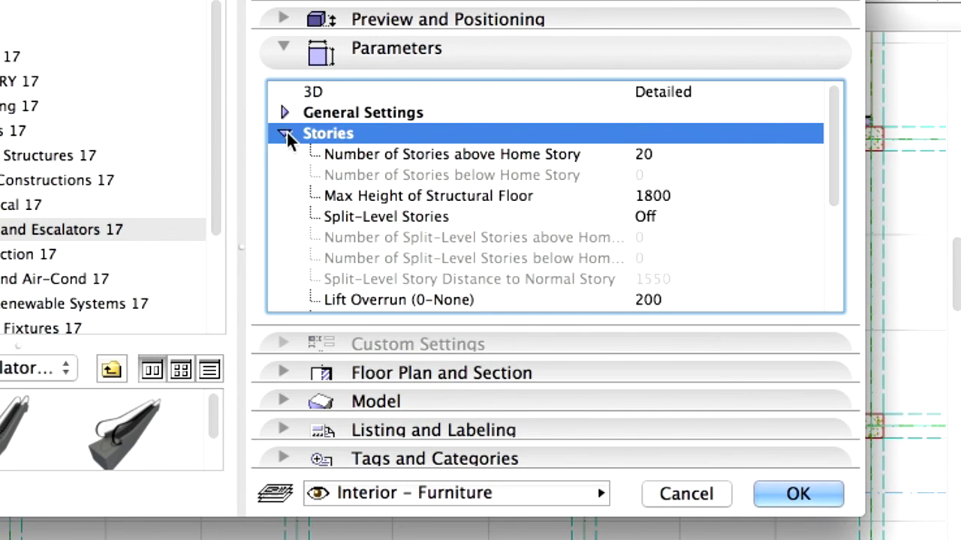
pyautogui.click(443, 153)
pyautogui.click(649, 154)
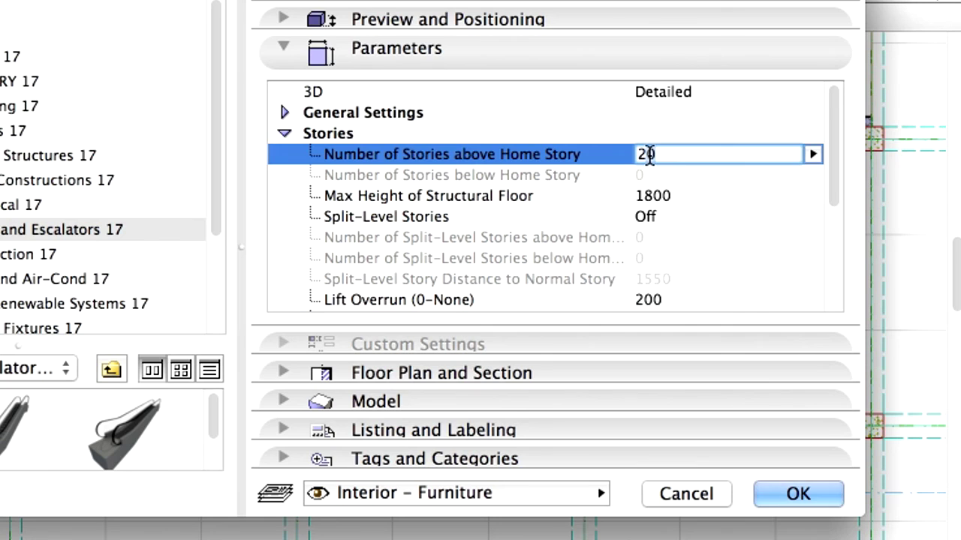
pyautogui.press('BackSpace')
pyautogui.write('1')
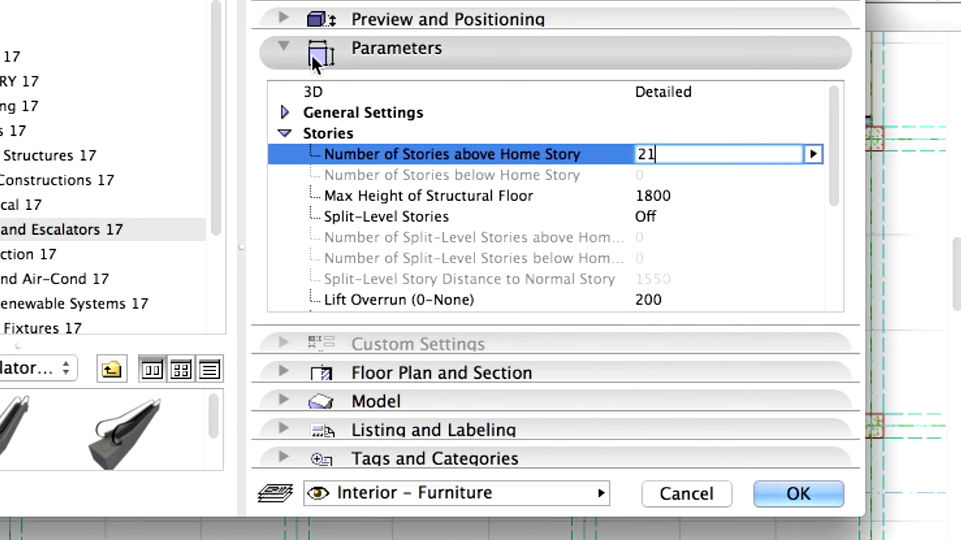
# Show the elevators on All Relevant Stories with the object's line types enabled, and return to the 21. Story floor plan.
pyautogui.click(279, 47)
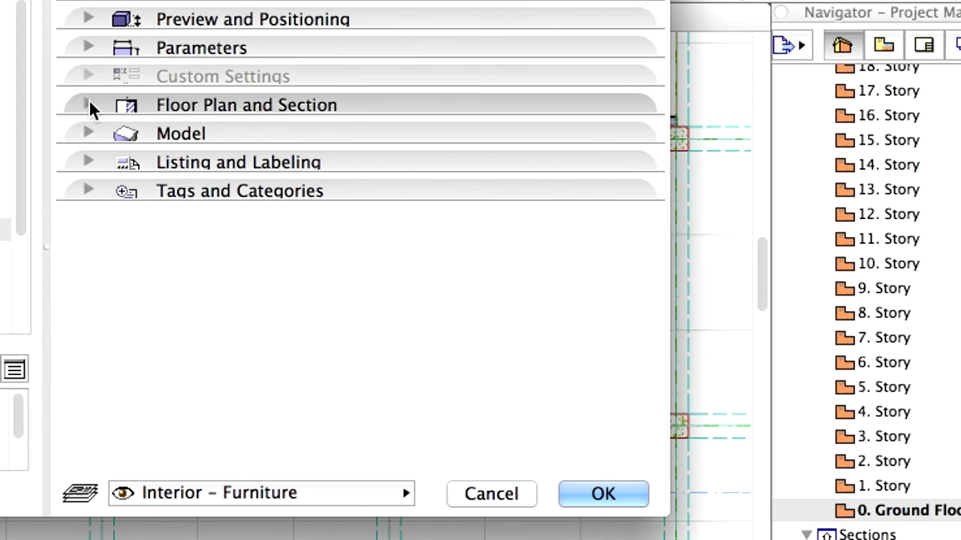
pyautogui.click(89, 103)
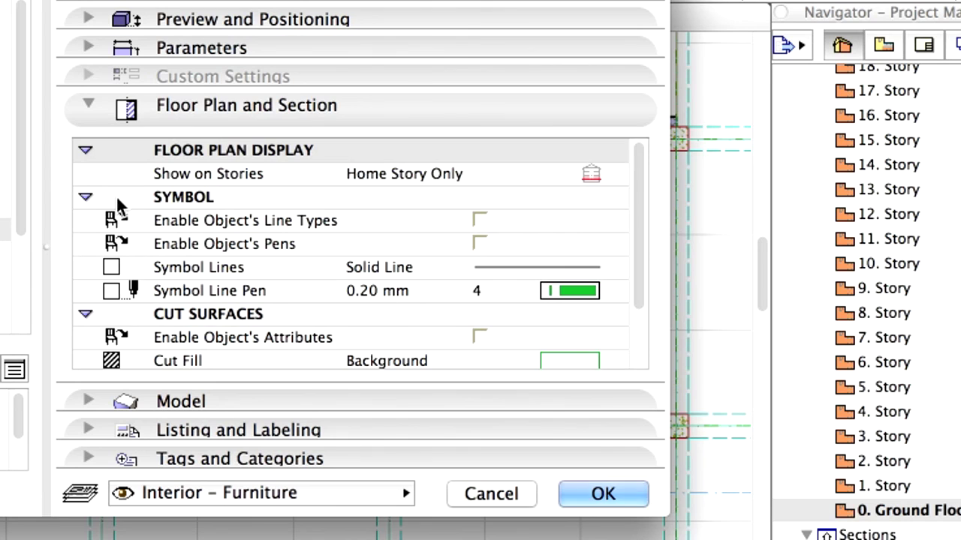
pyautogui.click(401, 173)
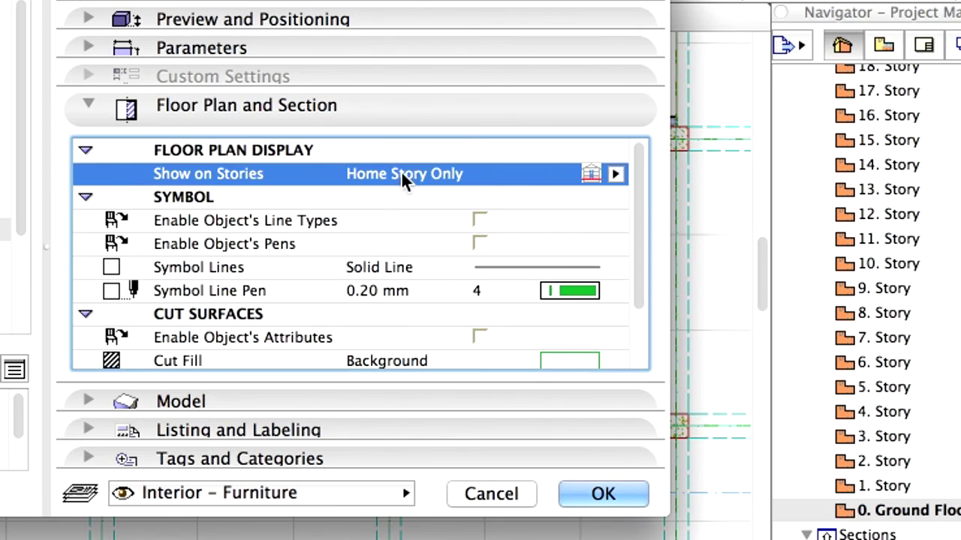
pyautogui.click(616, 174)
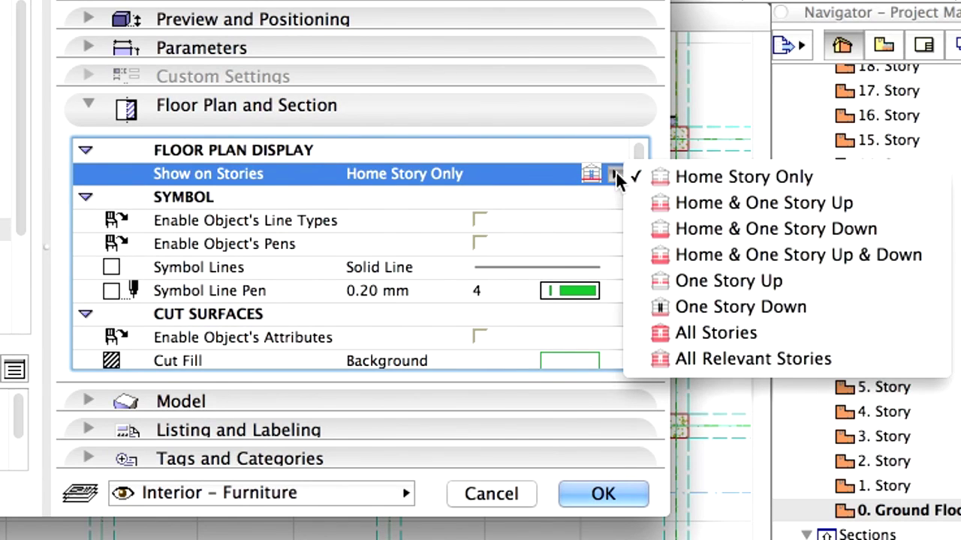
pyautogui.click(828, 358)
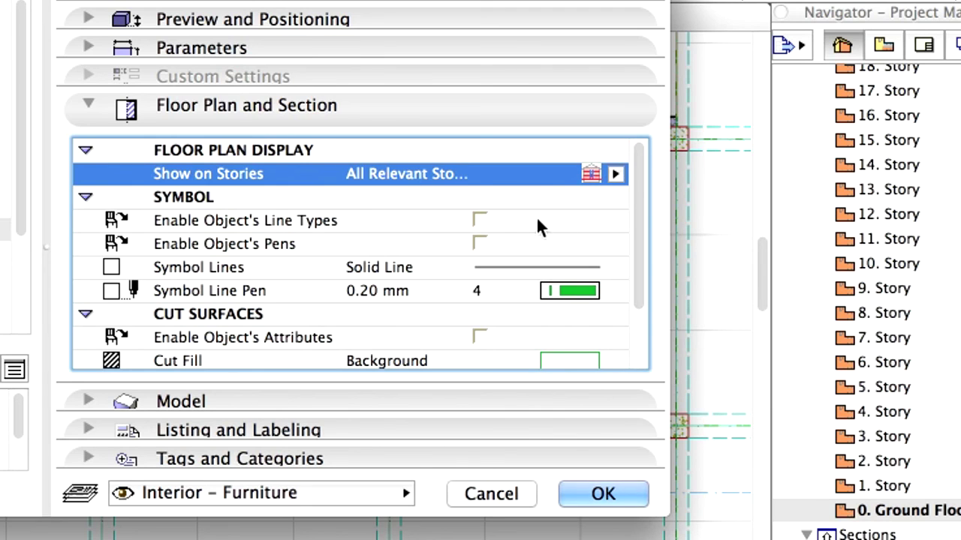
pyautogui.click(480, 221)
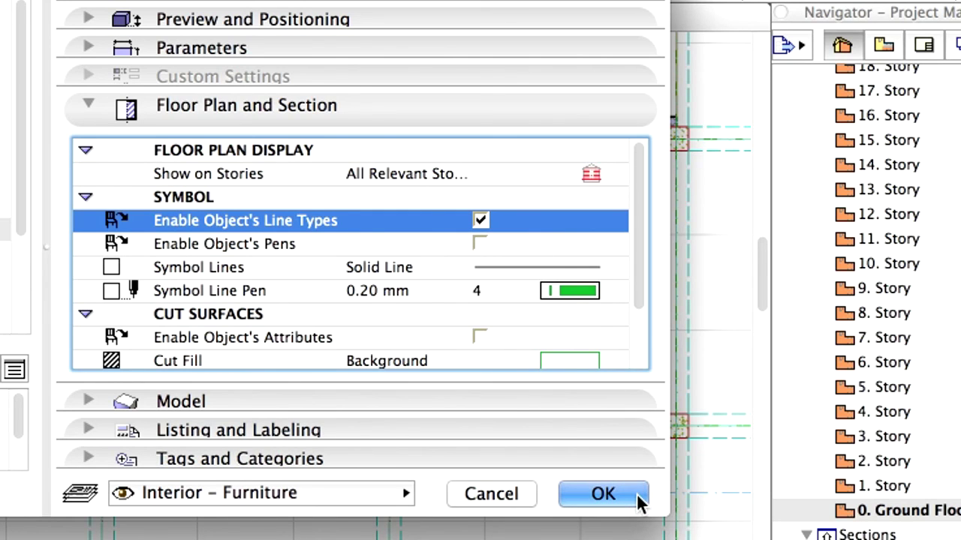
pyautogui.click(604, 494)
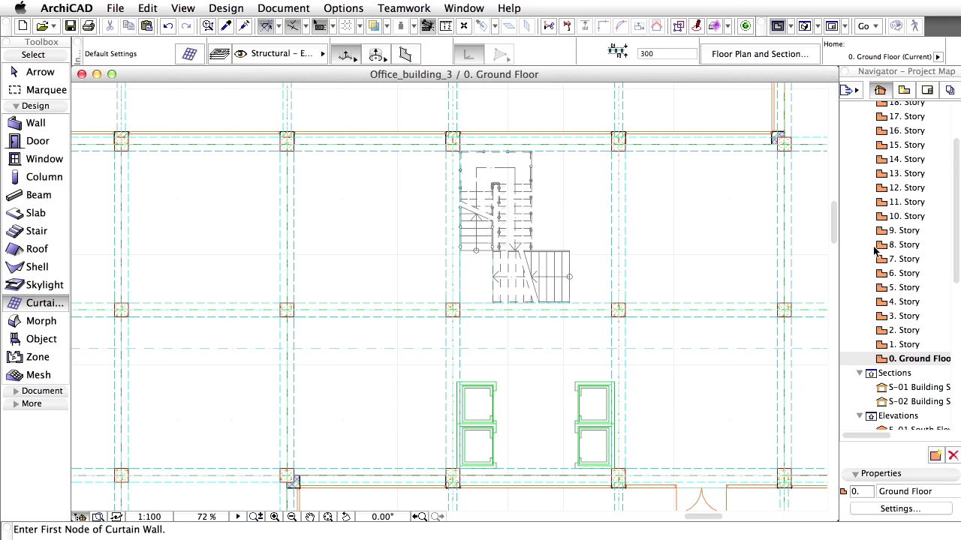
pyautogui.scroll(3, 897, 229)
pyautogui.doubleClick(913, 138)
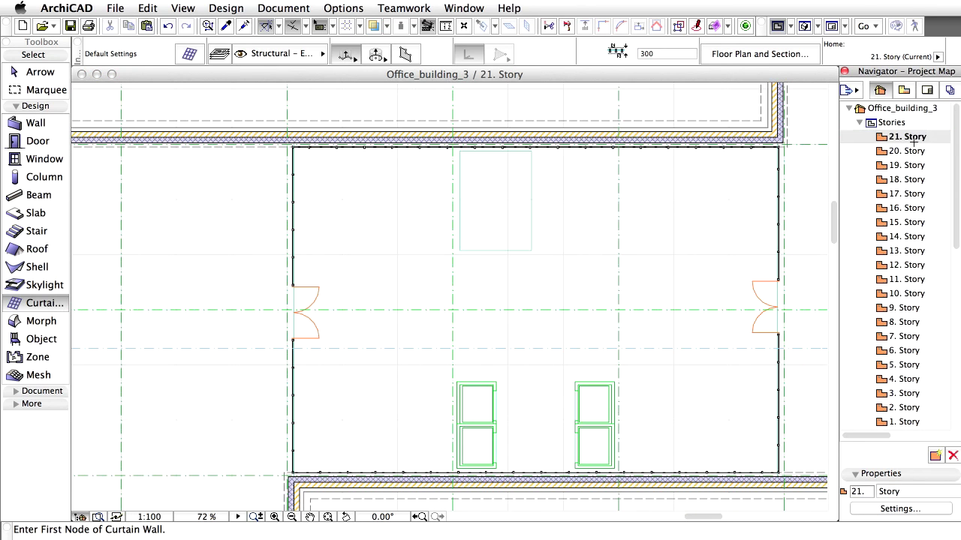